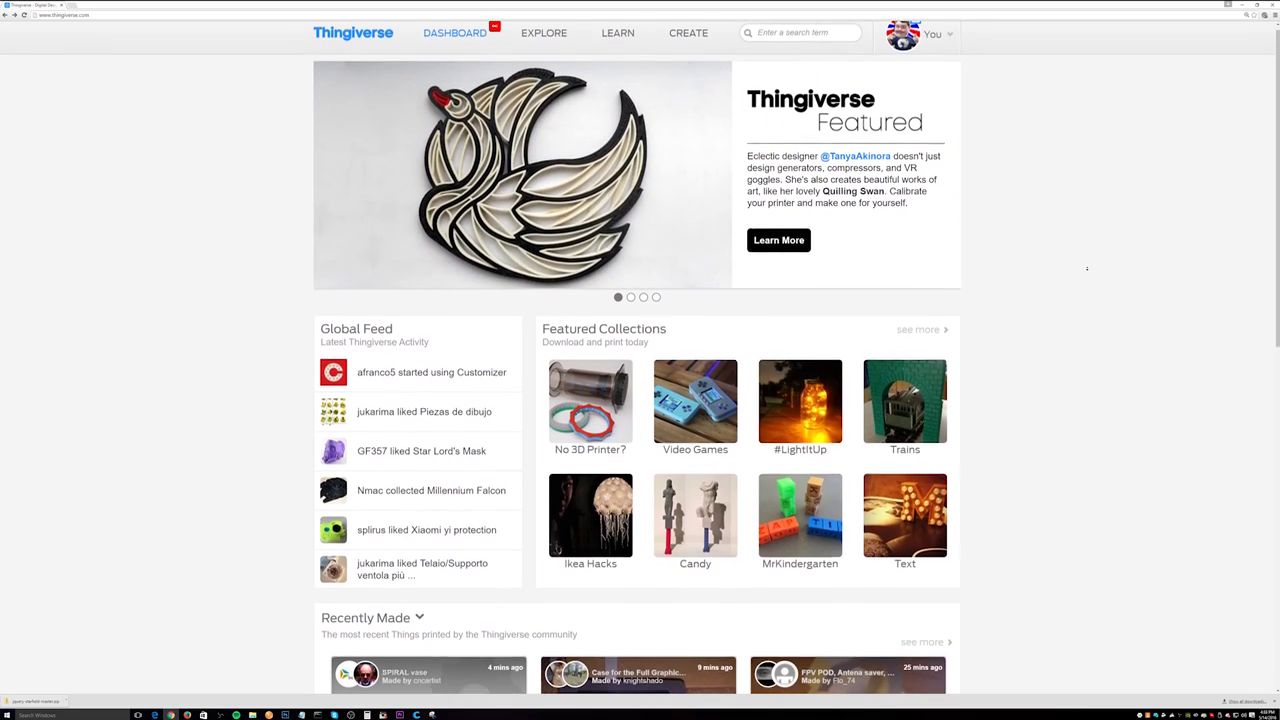
# Look over the Thingiverse home page, including the featured collections, recently made things and customizable creations.
pyautogui.scroll(-2, 1087, 268)
pyautogui.scroll(-3, 1086, 272)
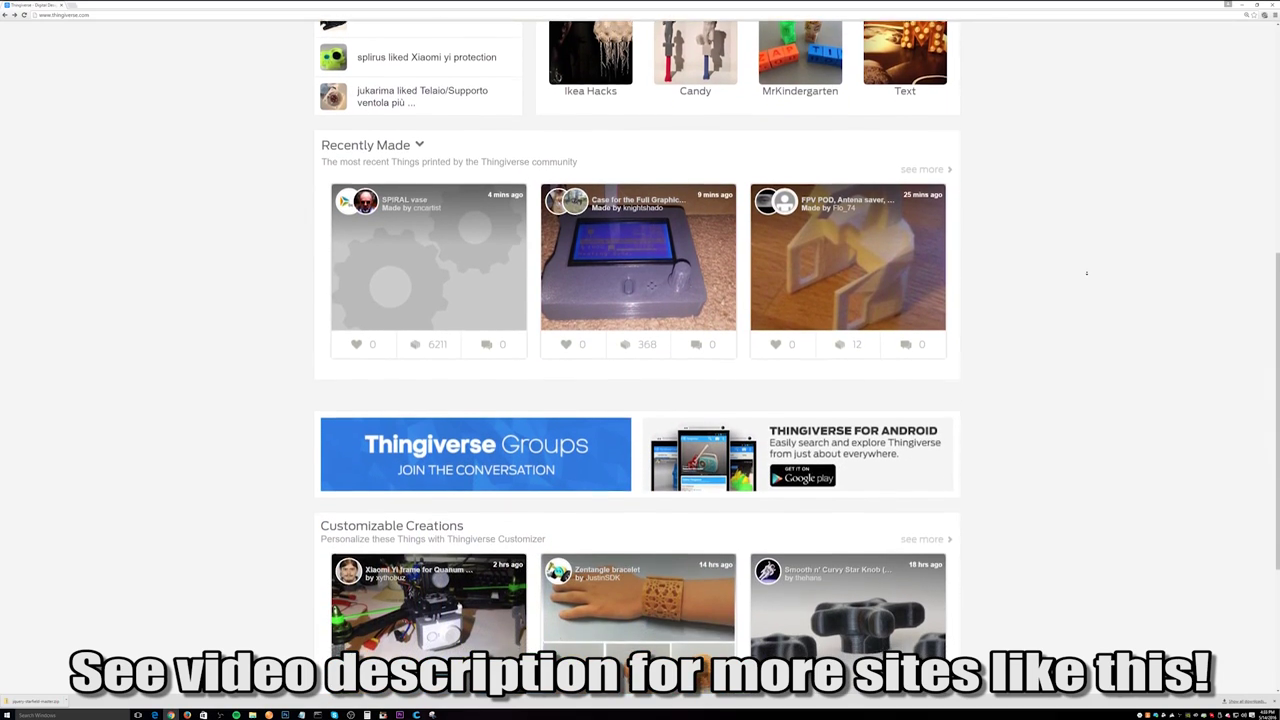
pyautogui.scroll(-2, 1086, 272)
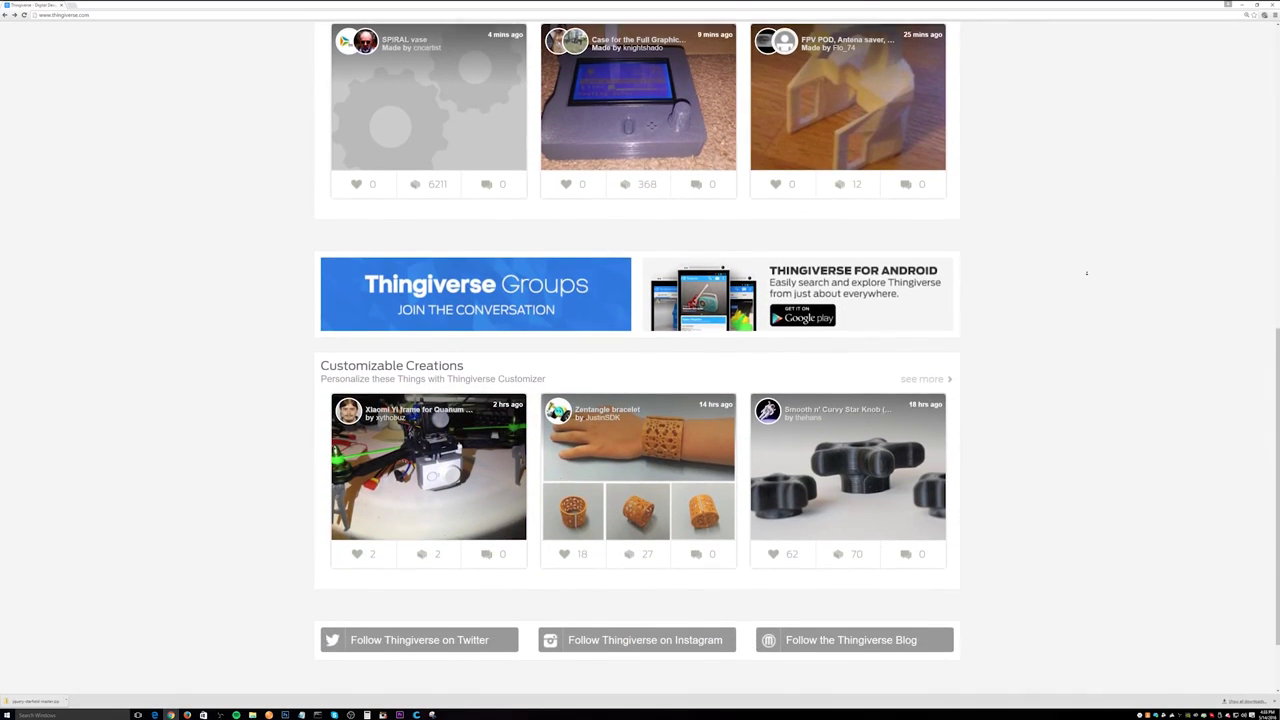
pyautogui.scroll(-1, 1086, 272)
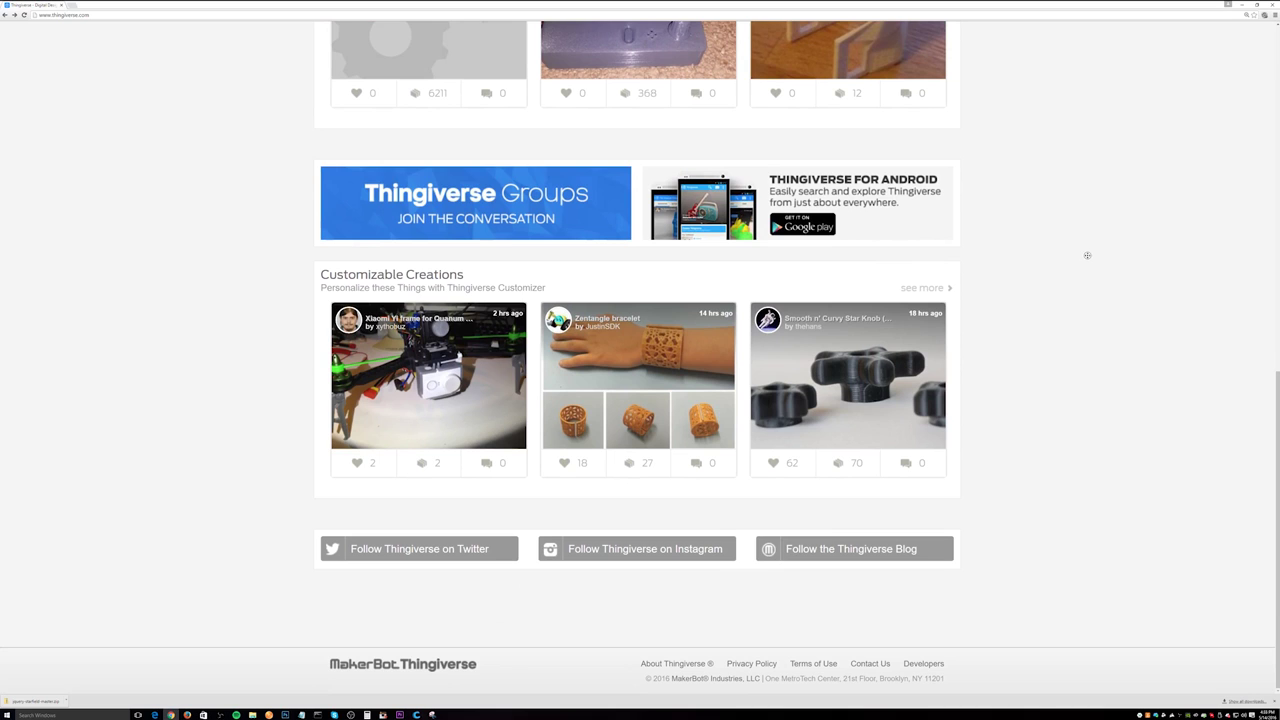
pyautogui.scroll(1, 1087, 255)
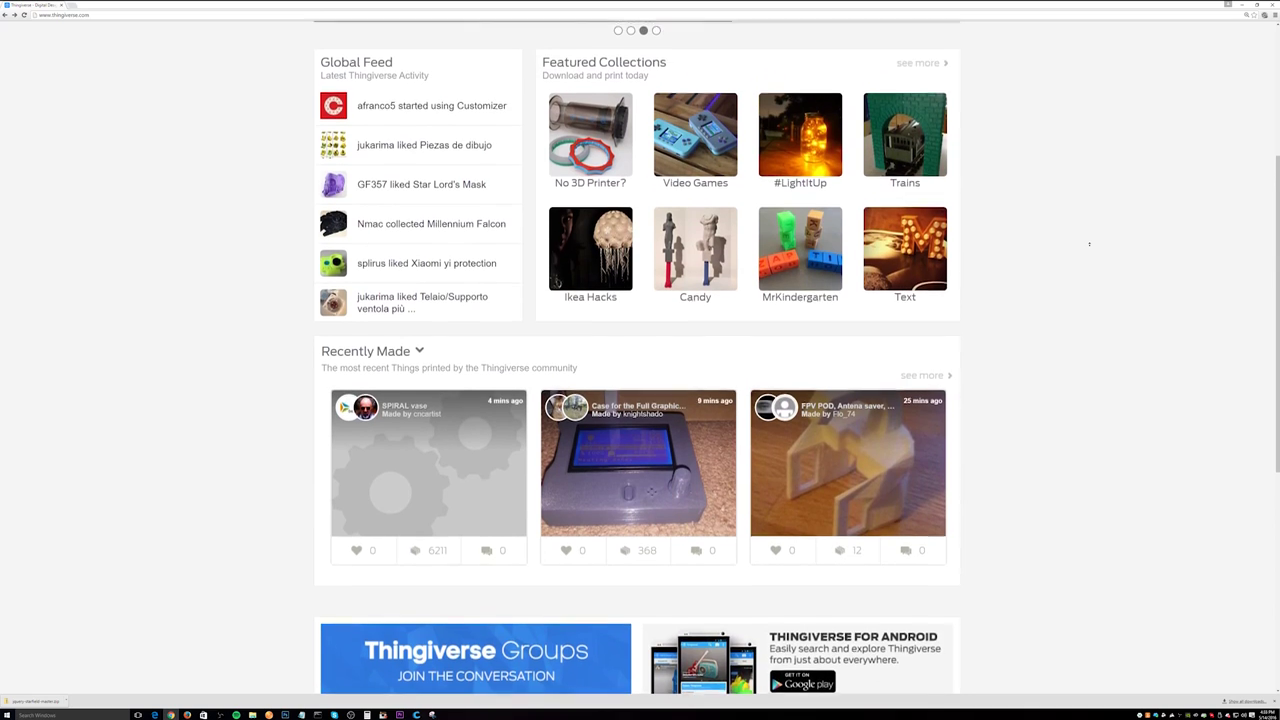
pyautogui.scroll(3, 1089, 243)
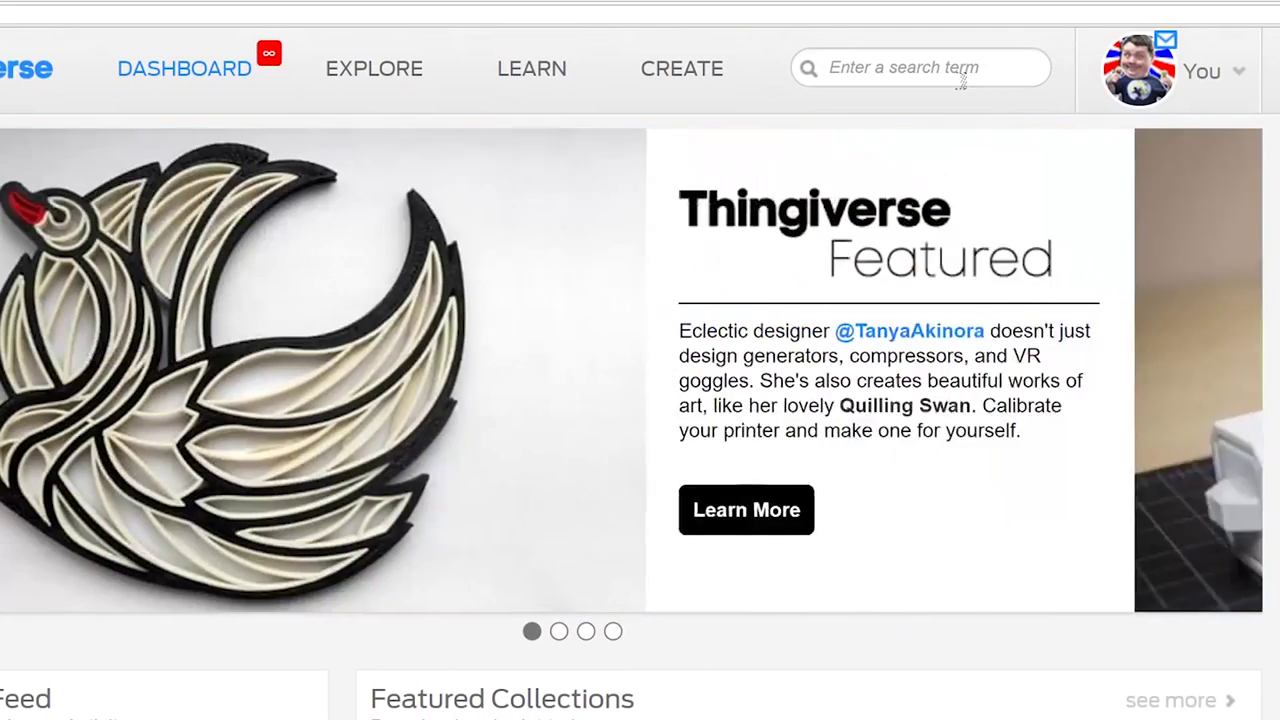
# Search the model library for "gramiphone".
pyautogui.click(821, 40)
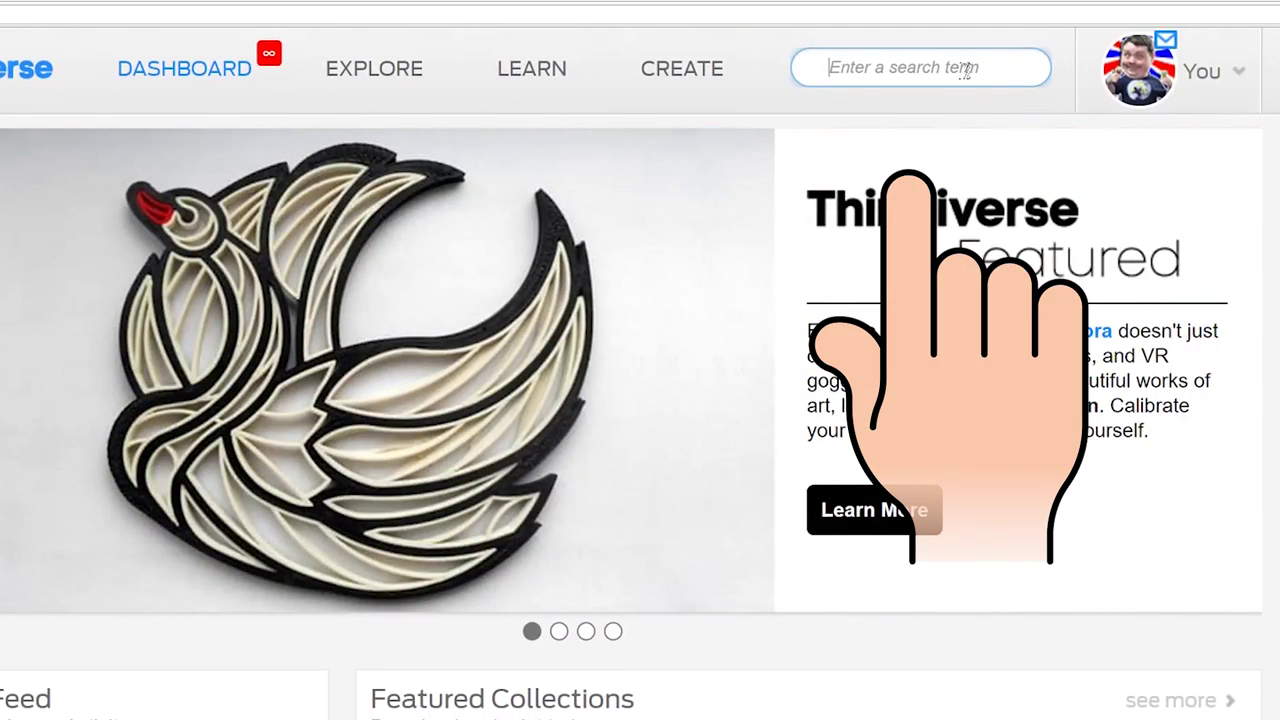
pyautogui.write('gramiphone')
pyautogui.press('Return')
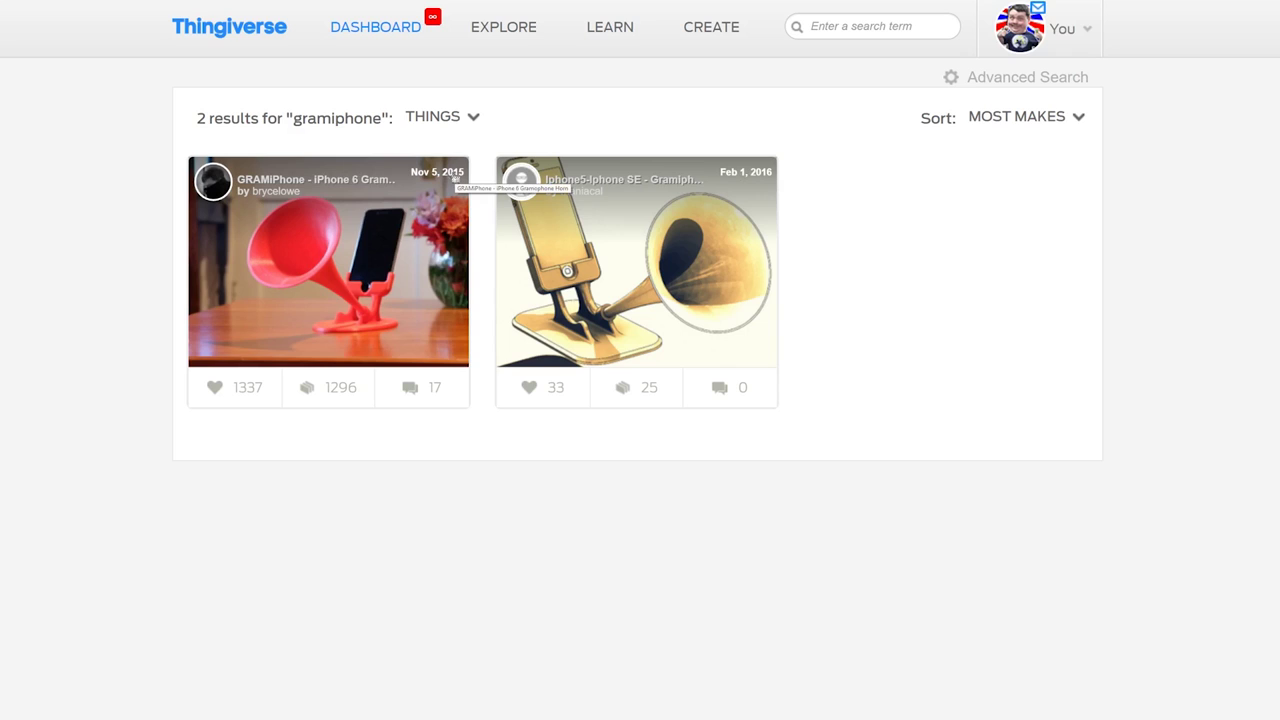
# Open the Iphone5-Iphone SE - Gramiphone model and read the credit and source link in its summary.
pyautogui.click(634, 246)
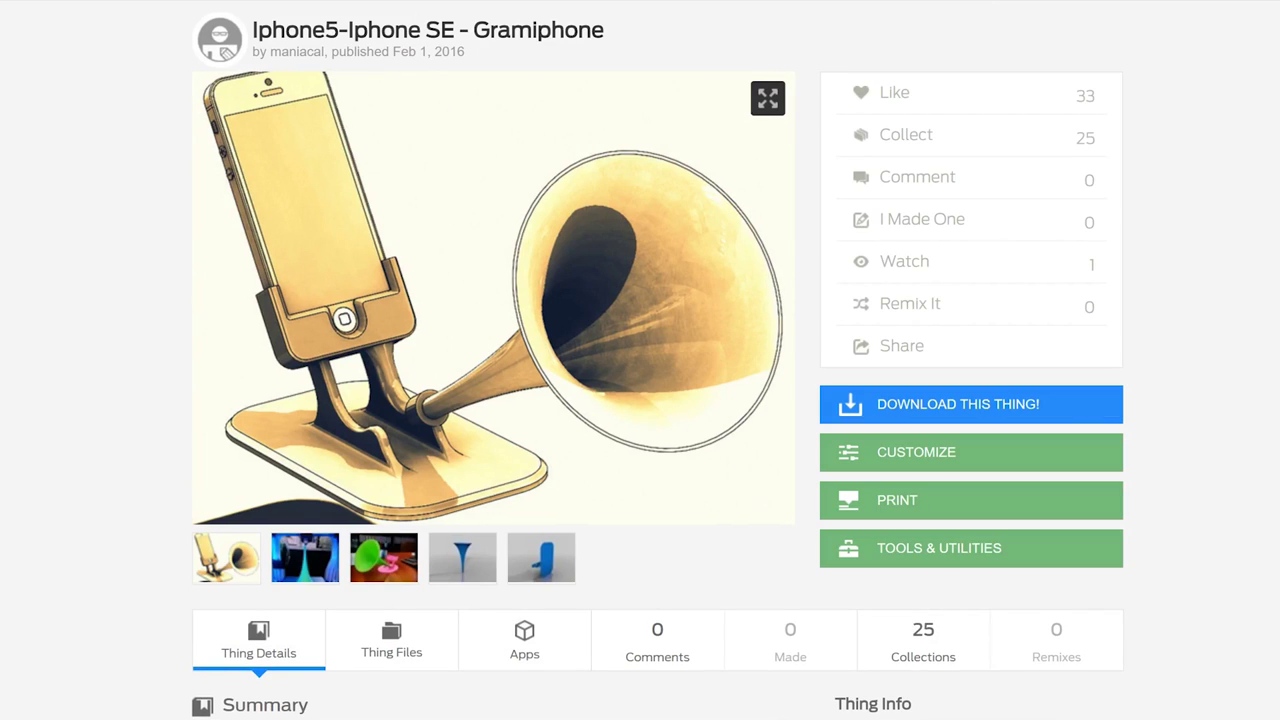
pyautogui.scroll(-2, 325, 288)
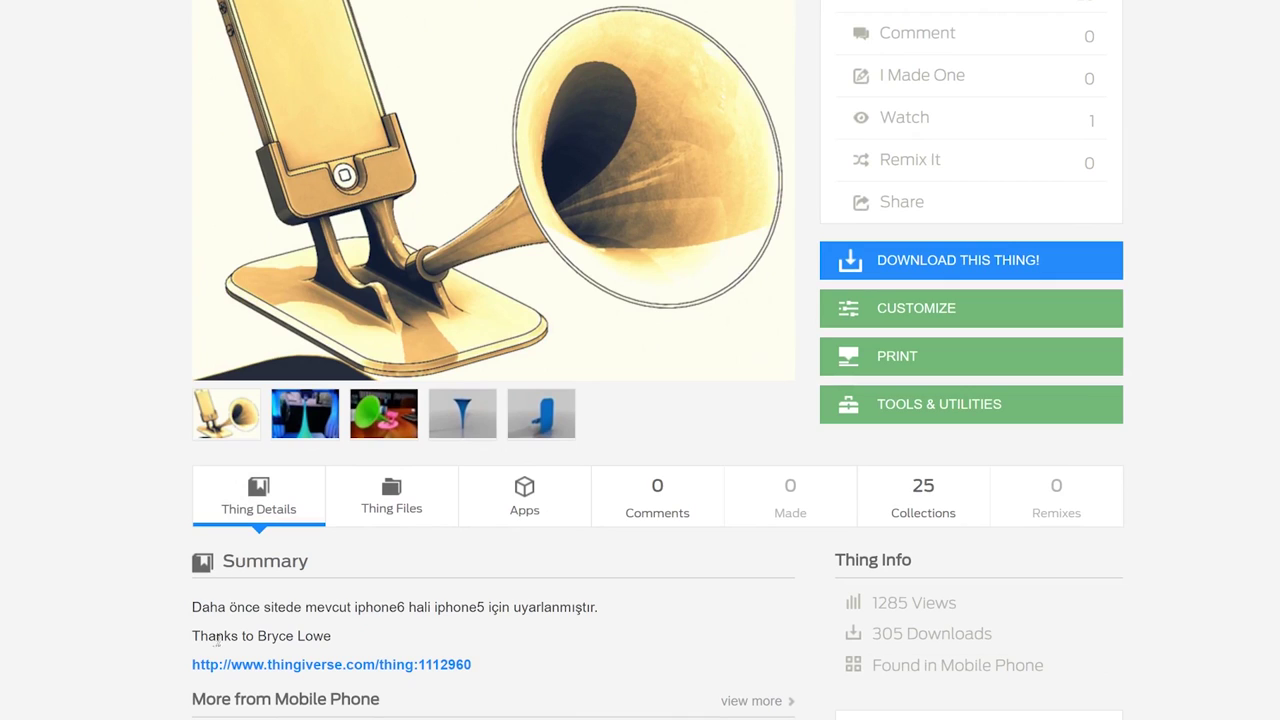
pyautogui.moveTo(190, 633); pyautogui.dragTo(487, 656)
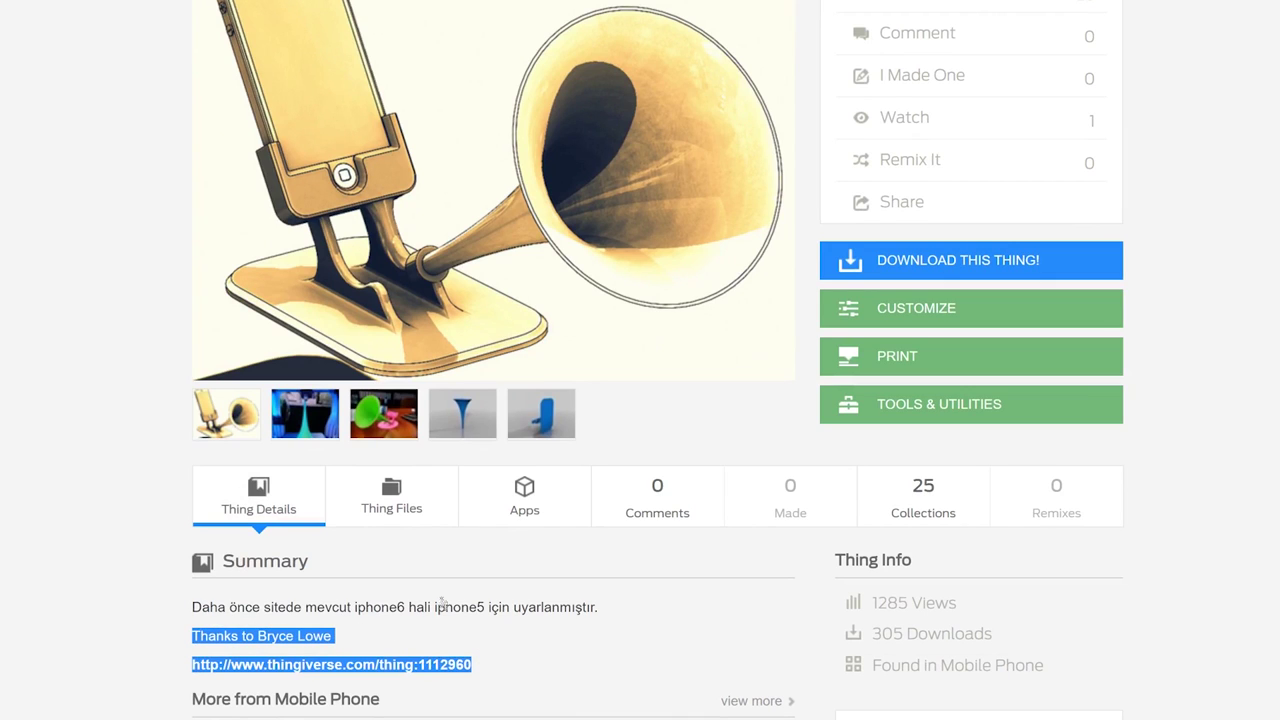
pyautogui.scroll(-5, 537, 597)
pyautogui.scroll(7, 620, 595)
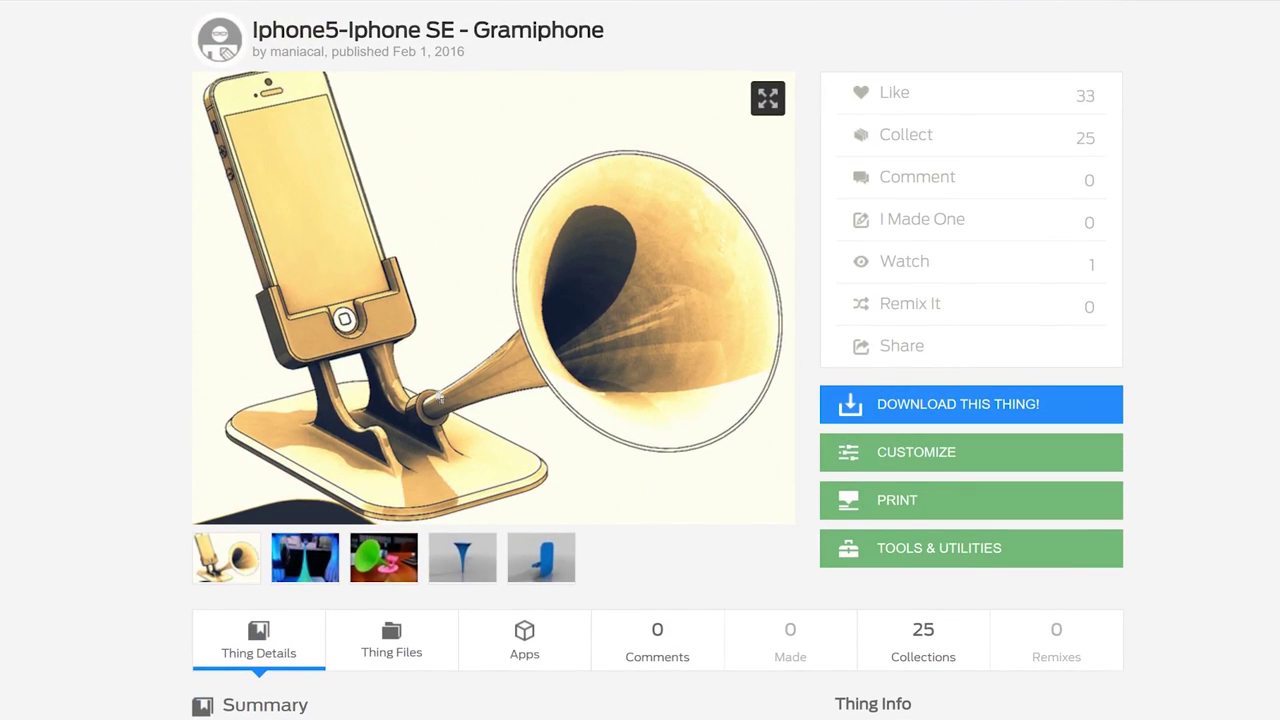
# Open the GRAMiPhone - iPhone 6 Gramophone Horn model from the search results and view its designer's profile.
pyautogui.hotkey('alt', 'Left')
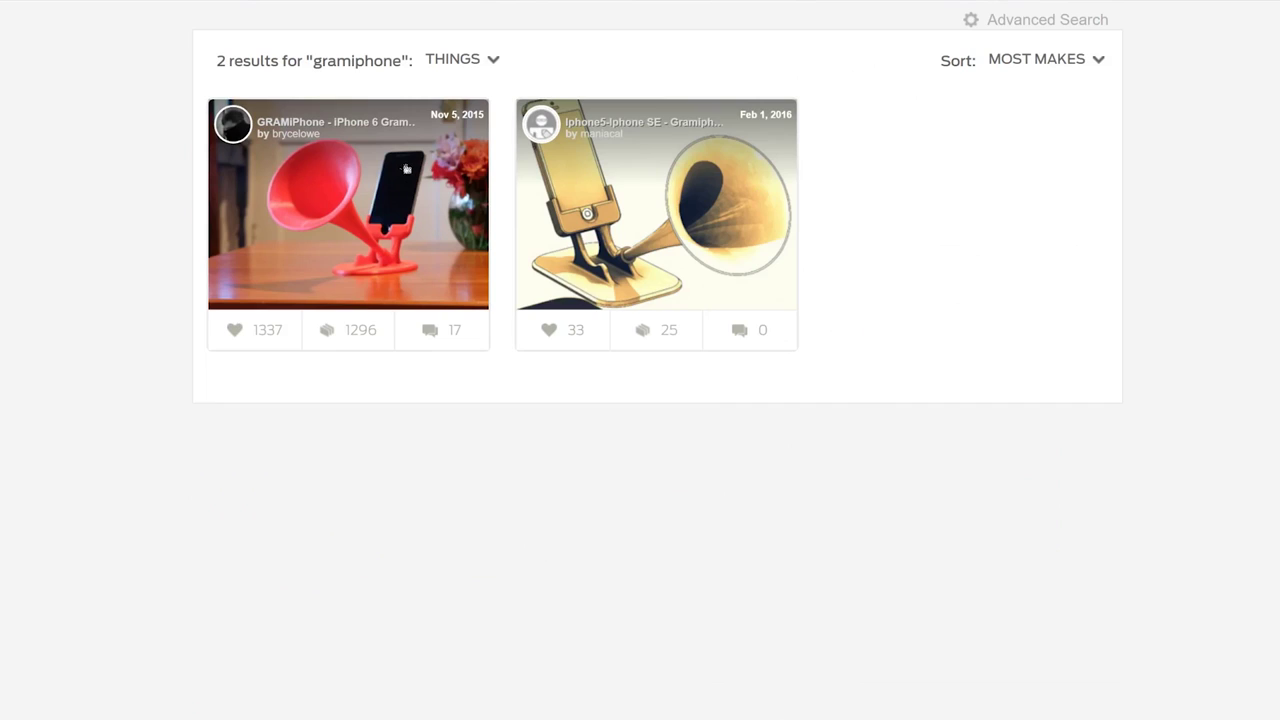
pyautogui.click(320, 186)
pyautogui.moveTo(269, 51); pyautogui.dragTo(331, 51)
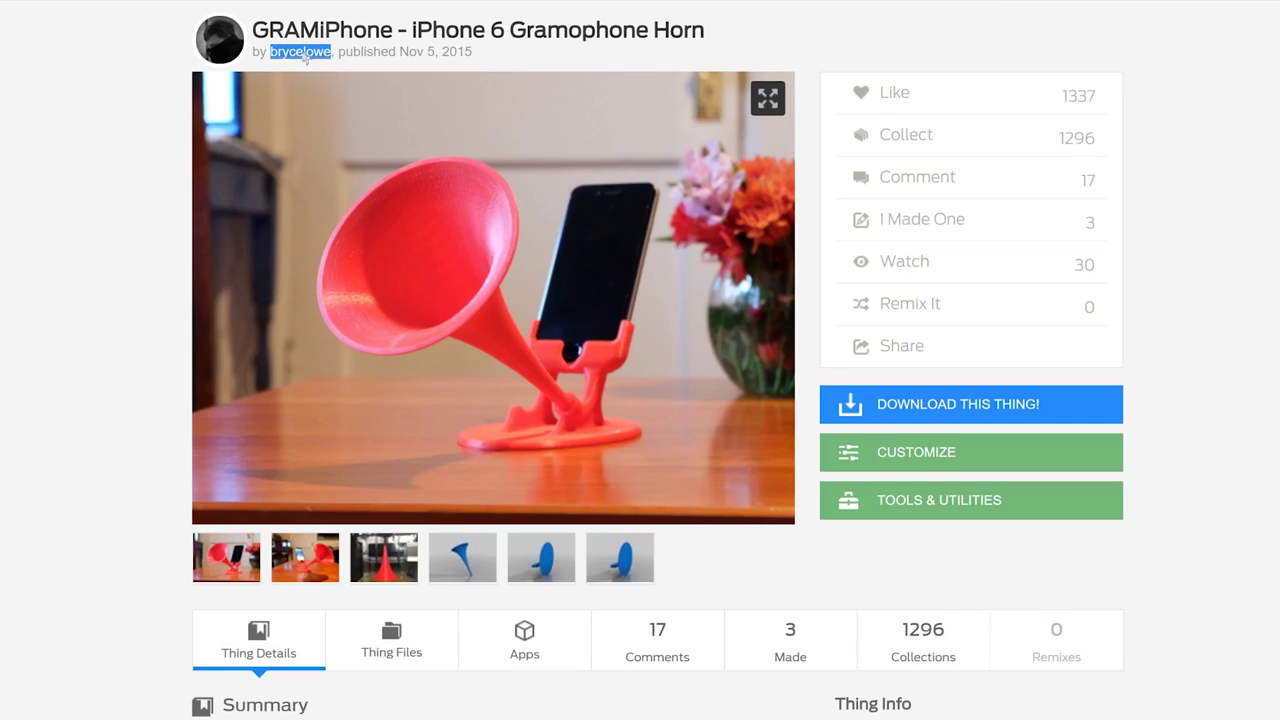
pyautogui.click(304, 53)
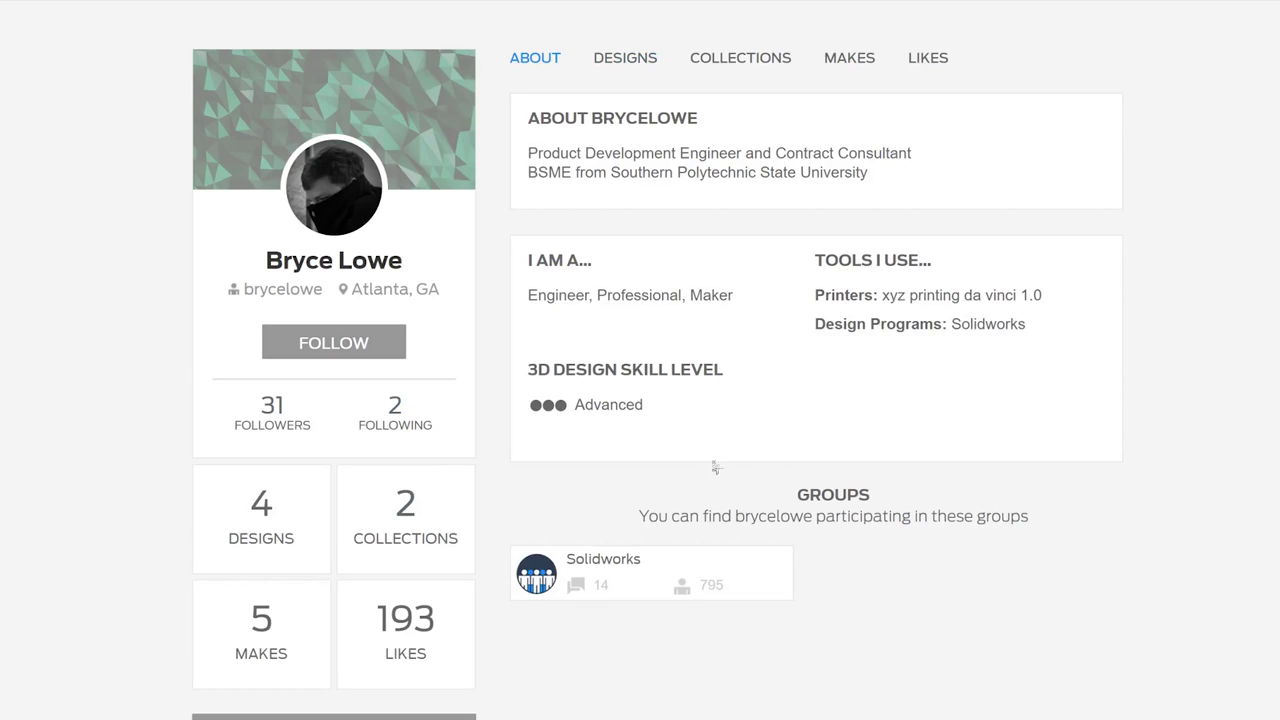
pyautogui.moveTo(748, 300); pyautogui.dragTo(527, 260)
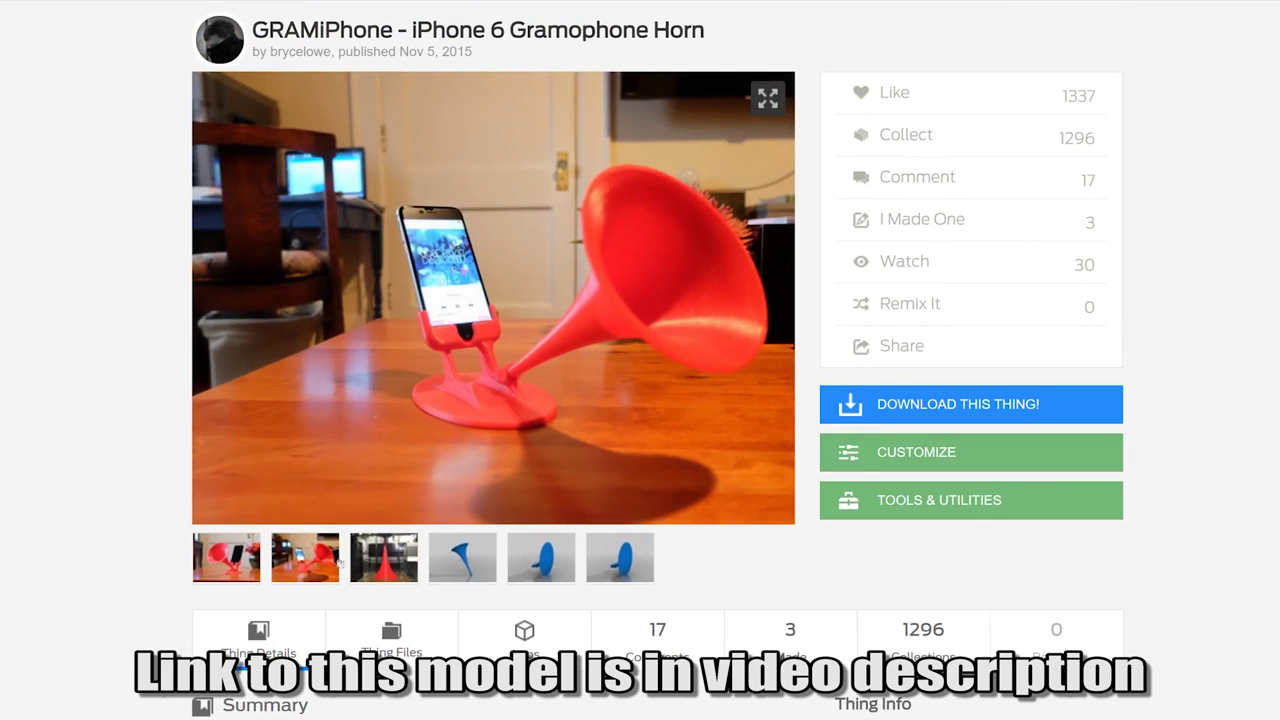
# Go through the GRAMiPhone model's photos and the rendered previews of its parts.
pyautogui.click(389, 557)
pyautogui.click(307, 561)
pyautogui.click(386, 558)
pyautogui.click(462, 558)
pyautogui.click(565, 561)
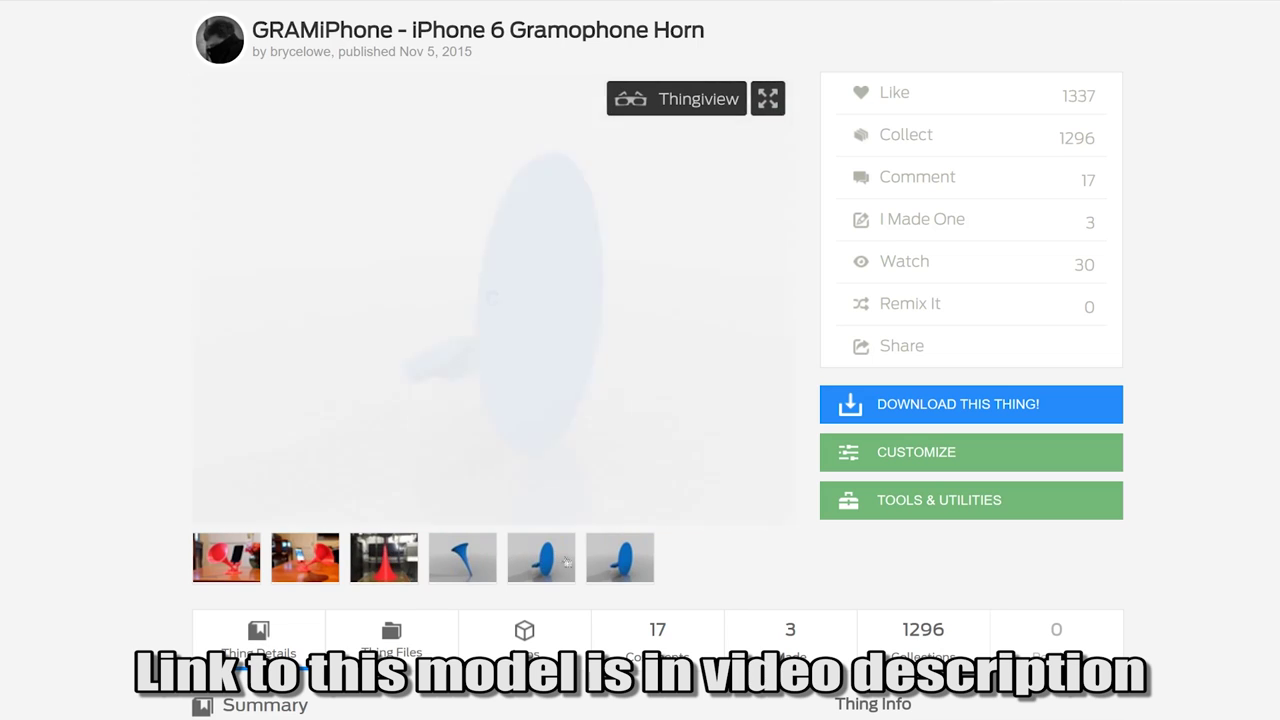
pyautogui.click(622, 561)
pyautogui.click(569, 563)
pyautogui.click(458, 560)
pyautogui.click(526, 558)
pyautogui.click(617, 555)
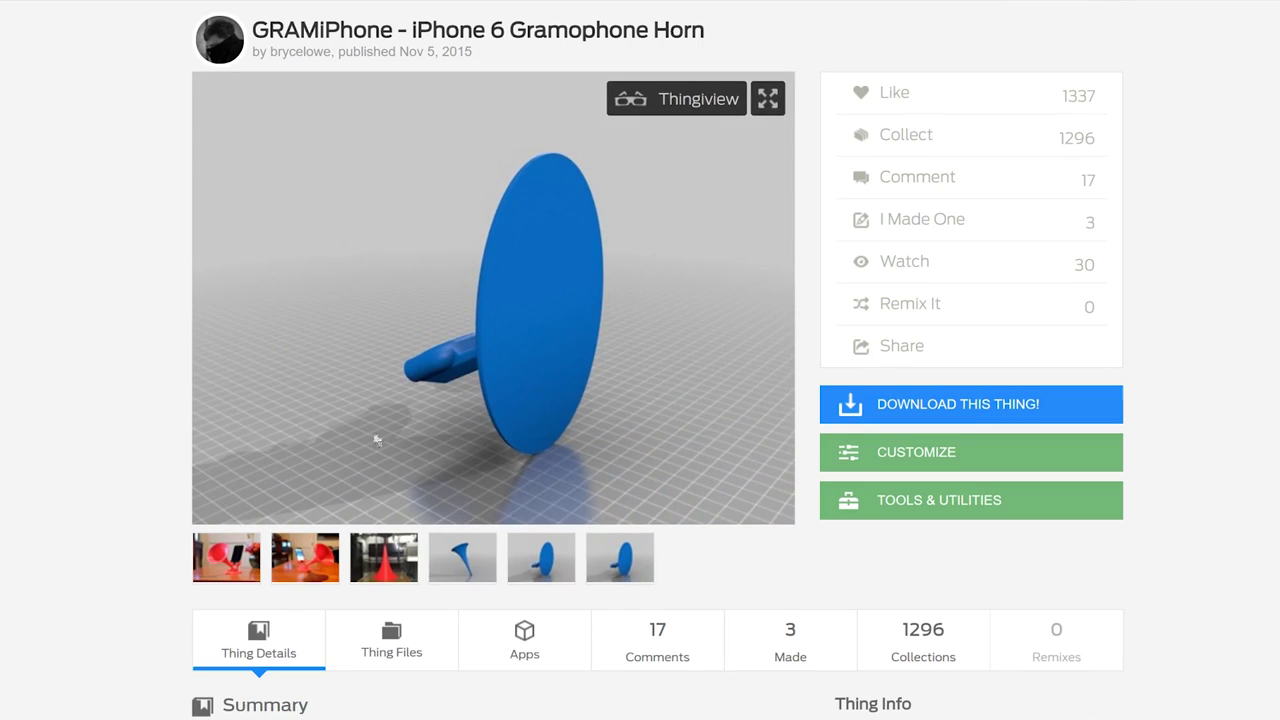
# Read the Jan 5, 2016 update note in the model's summary and display its first photo again.
pyautogui.scroll(-3, 377, 440)
pyautogui.moveTo(199, 579); pyautogui.dragTo(487, 634)
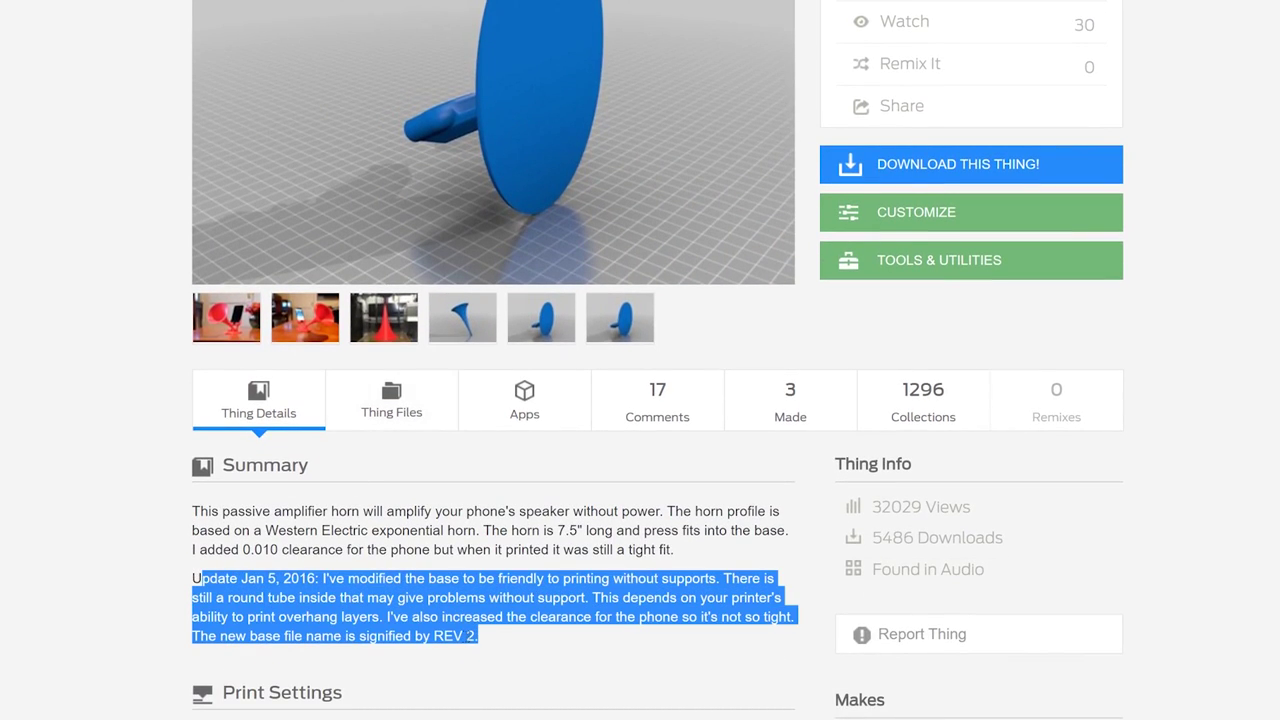
pyautogui.click(230, 313)
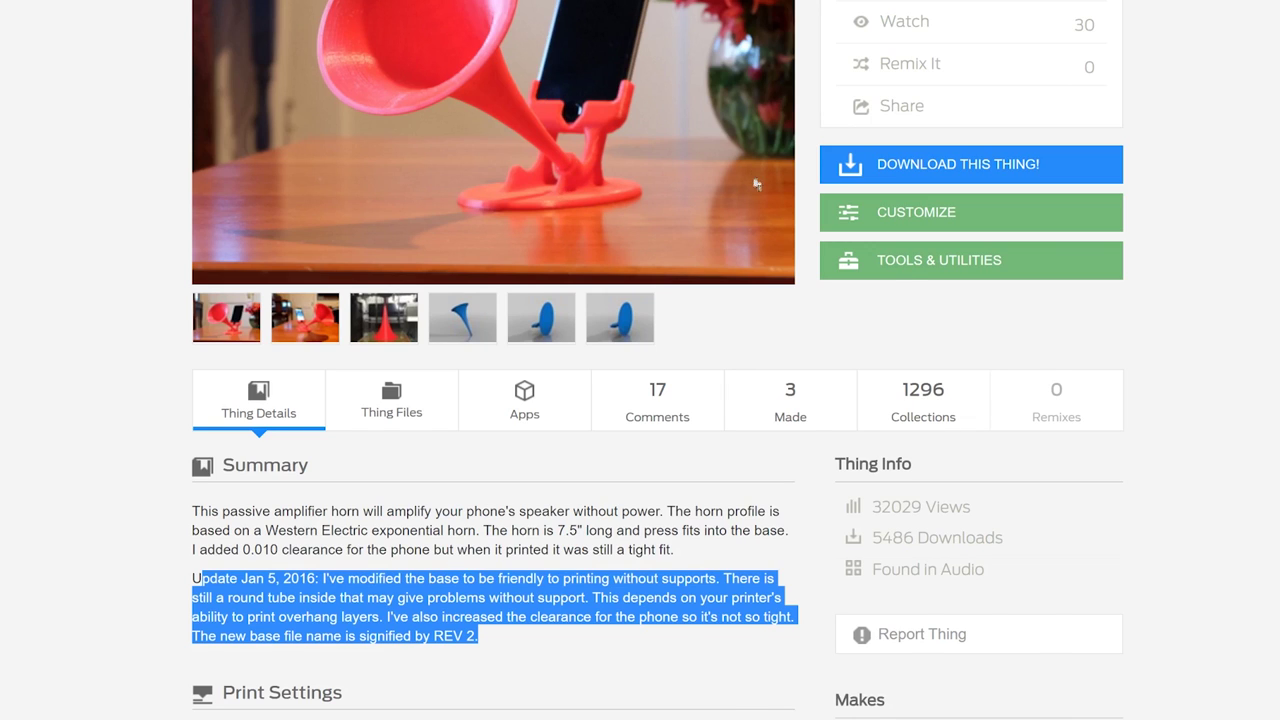
# Download the GRAMiPhone model files and review the license terms on remixing and commercial use.
pyautogui.click(940, 158)
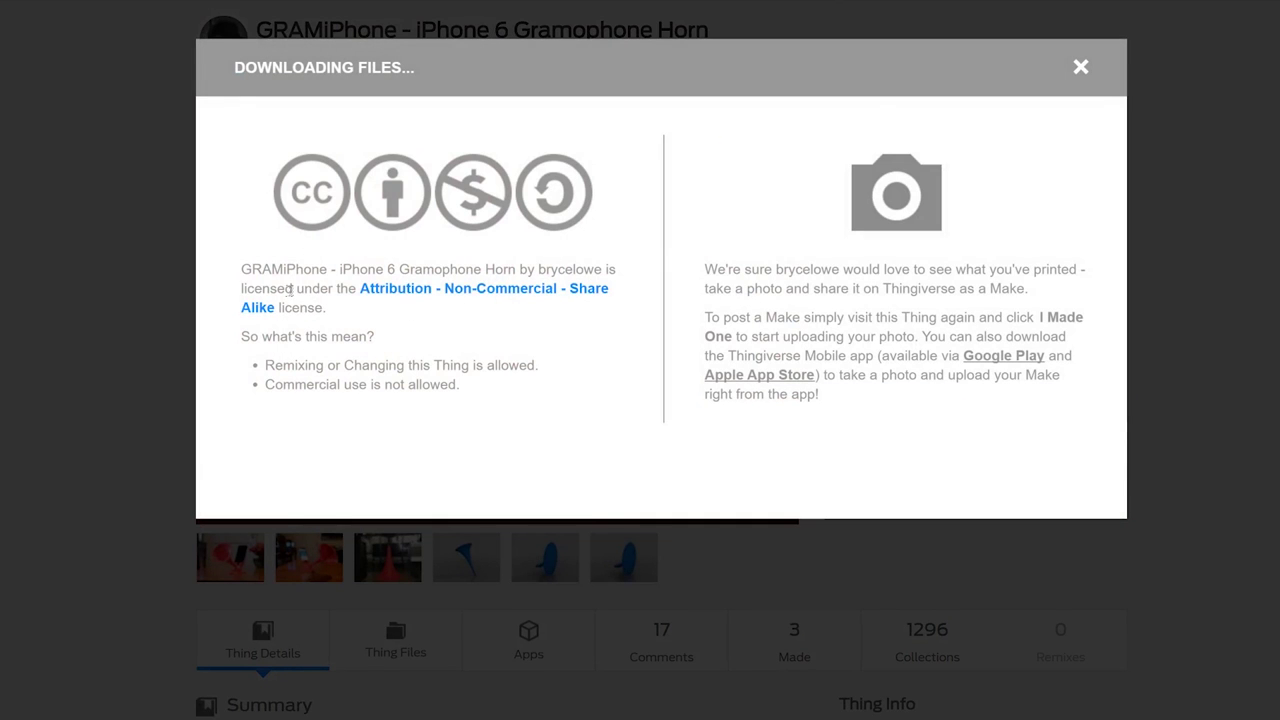
pyautogui.moveTo(267, 365); pyautogui.dragTo(546, 358)
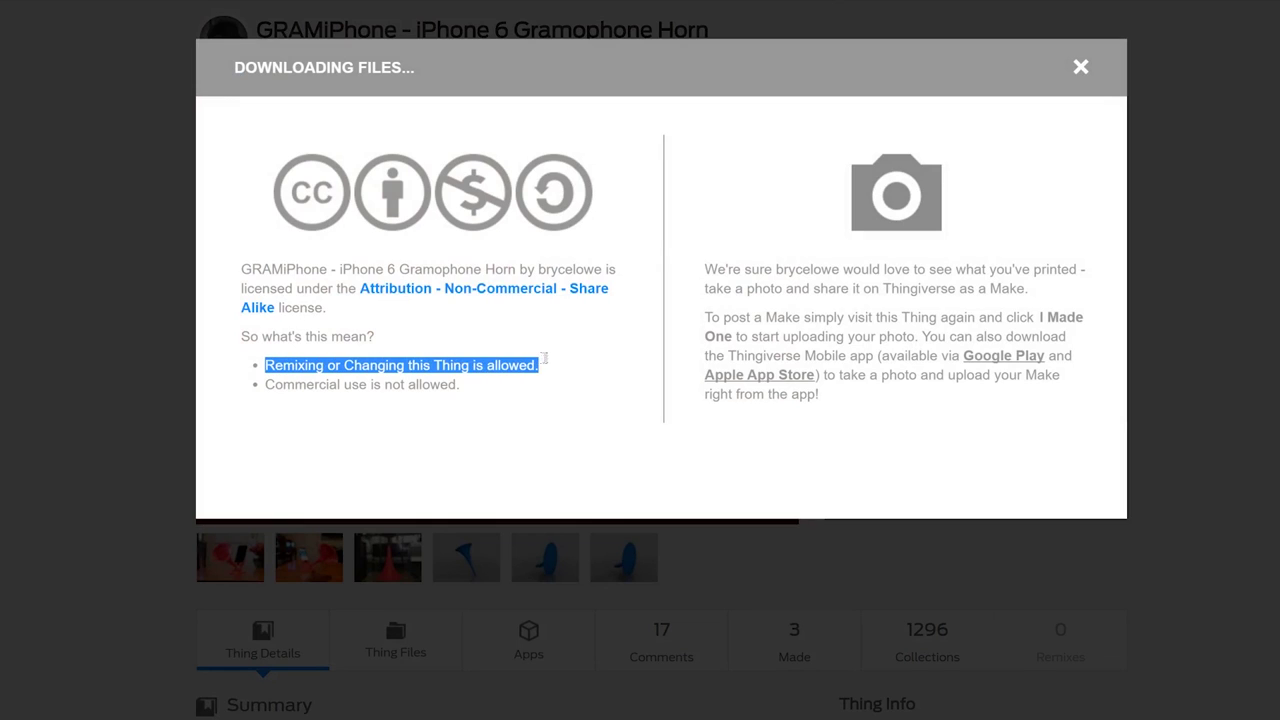
pyautogui.moveTo(266, 385); pyautogui.dragTo(570, 410)
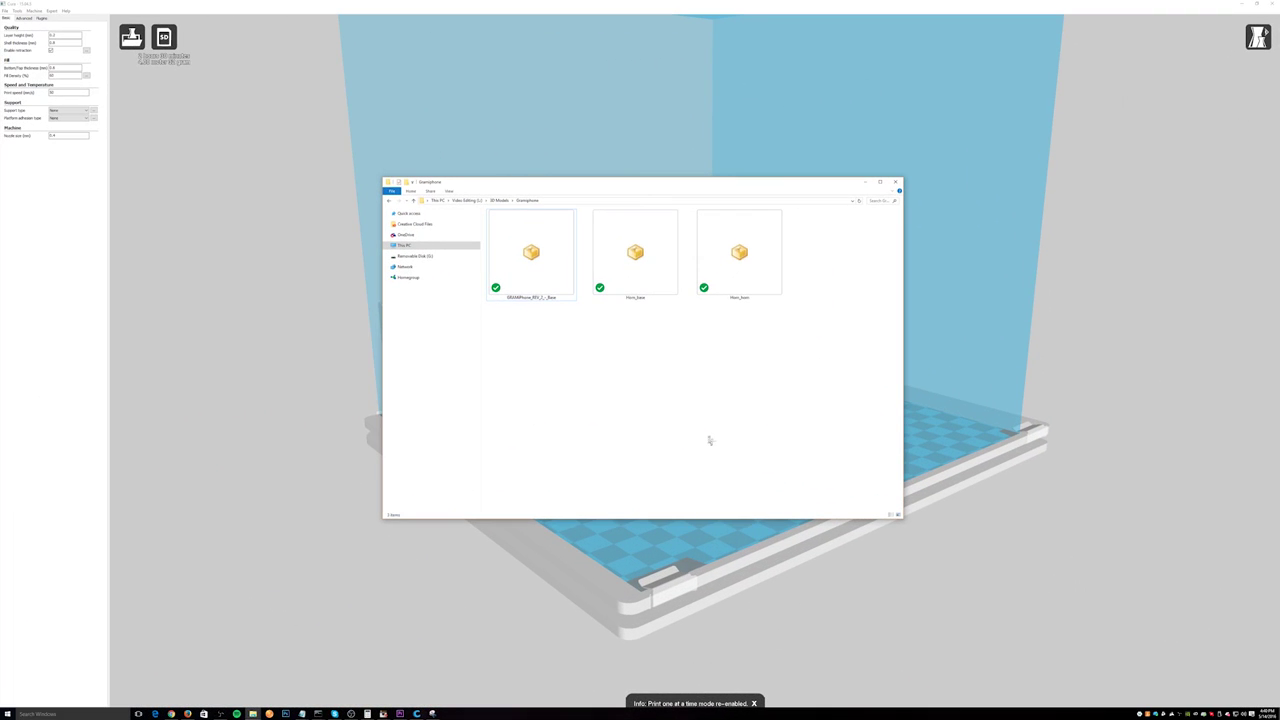
# Look through the three model files in the Gramiphone folder and move the folder window clear of Cura.
pyautogui.moveTo(811, 348); pyautogui.dragTo(503, 236)
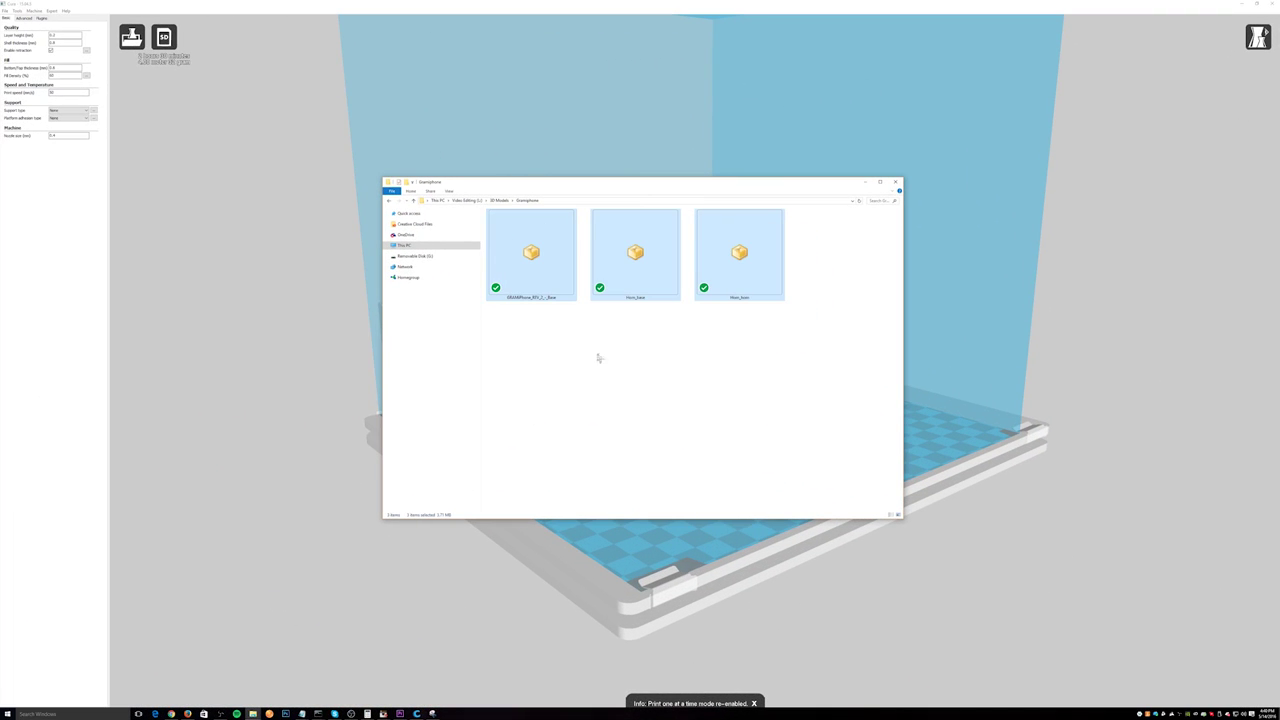
pyautogui.click(636, 256)
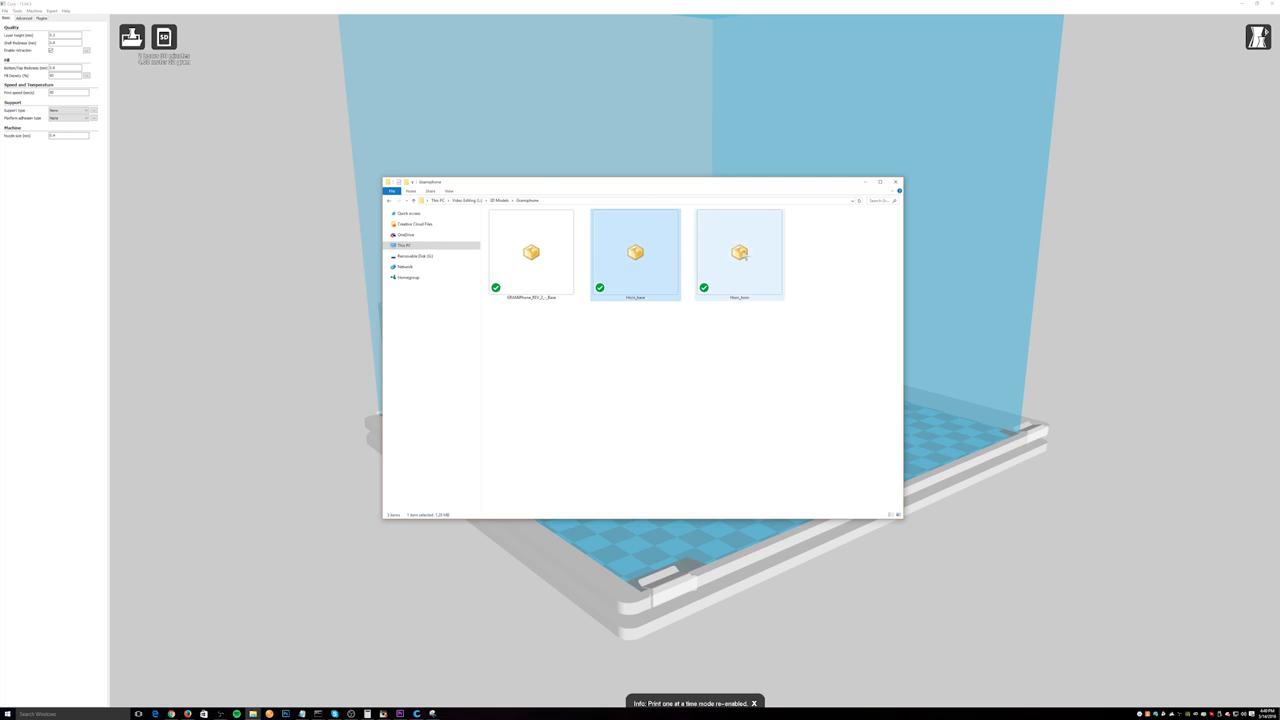
pyautogui.click(764, 267)
pyautogui.click(540, 258)
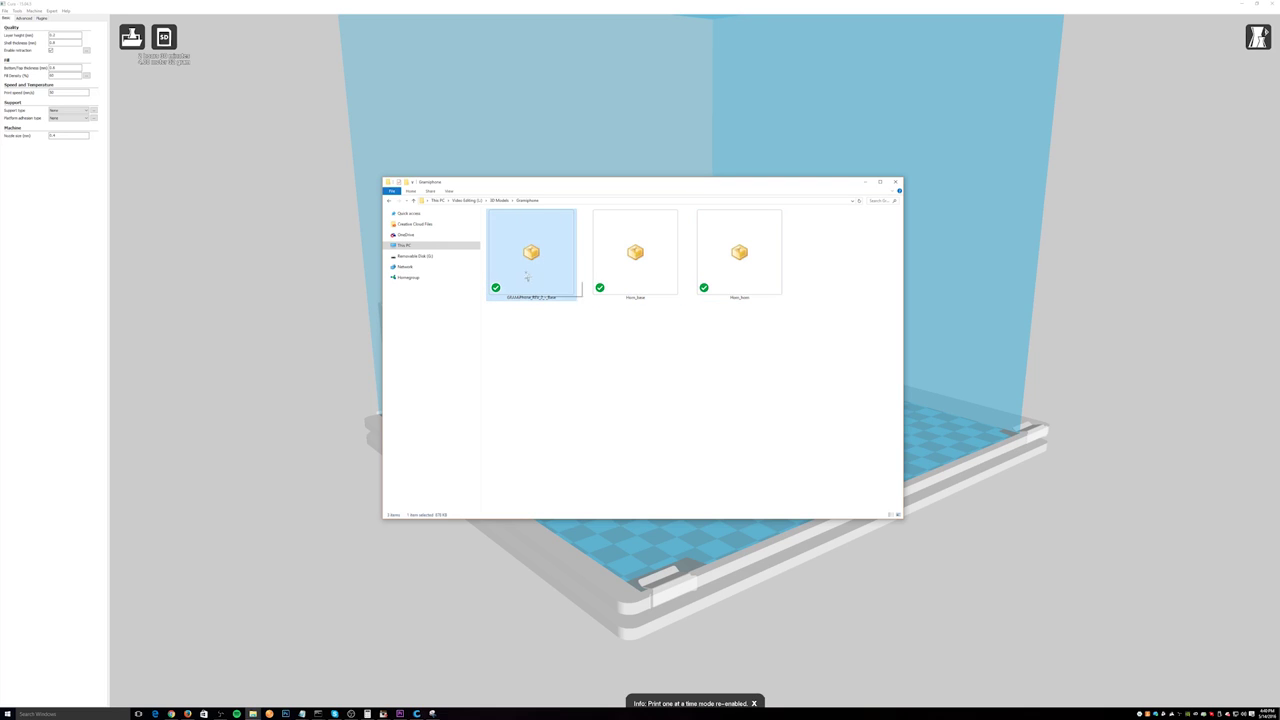
pyautogui.moveTo(510, 184); pyautogui.dragTo(1279, 177)
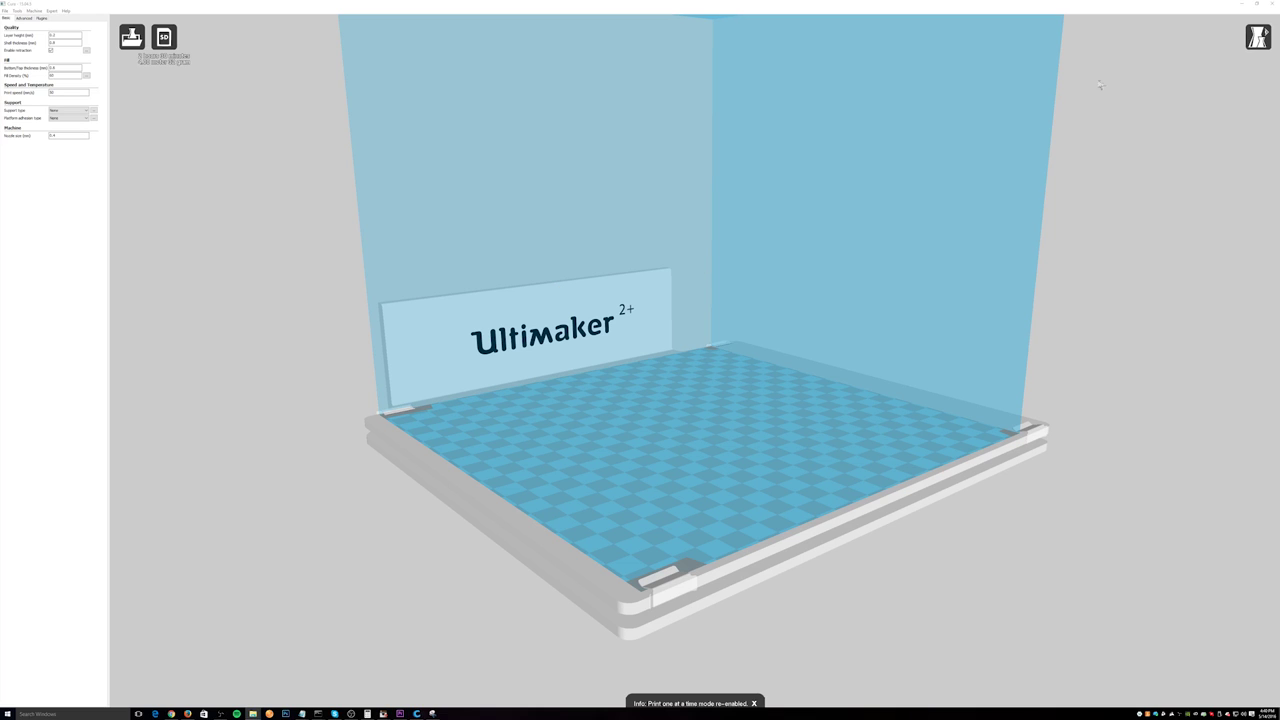
# Load the original phone-stand base model onto the Ultimaker 2+ build platform.
pyautogui.scroll(-4, 586, 271)
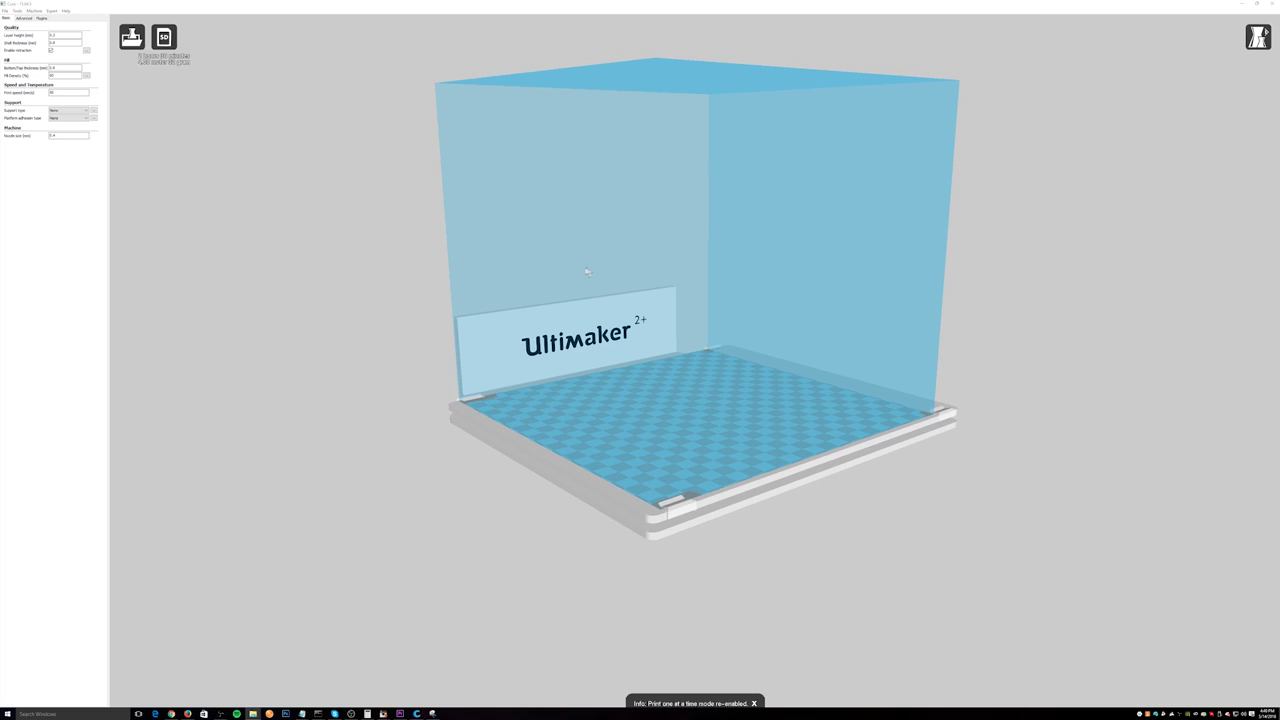
pyautogui.scroll(5, 588, 272)
pyautogui.moveTo(724, 302)
pyautogui.mouseDown(button='right')
pyautogui.moveTo(702, 303)
pyautogui.moveTo(719, 304)
pyautogui.mouseUp(button='right')
pyautogui.scroll(-3, 700, 303)
pyautogui.scroll(1, 694, 305)
pyautogui.moveTo(693, 346); pyautogui.dragTo(698, 347, button='right')
pyautogui.moveTo(693, 346); pyautogui.dragTo(694, 348, button='right')
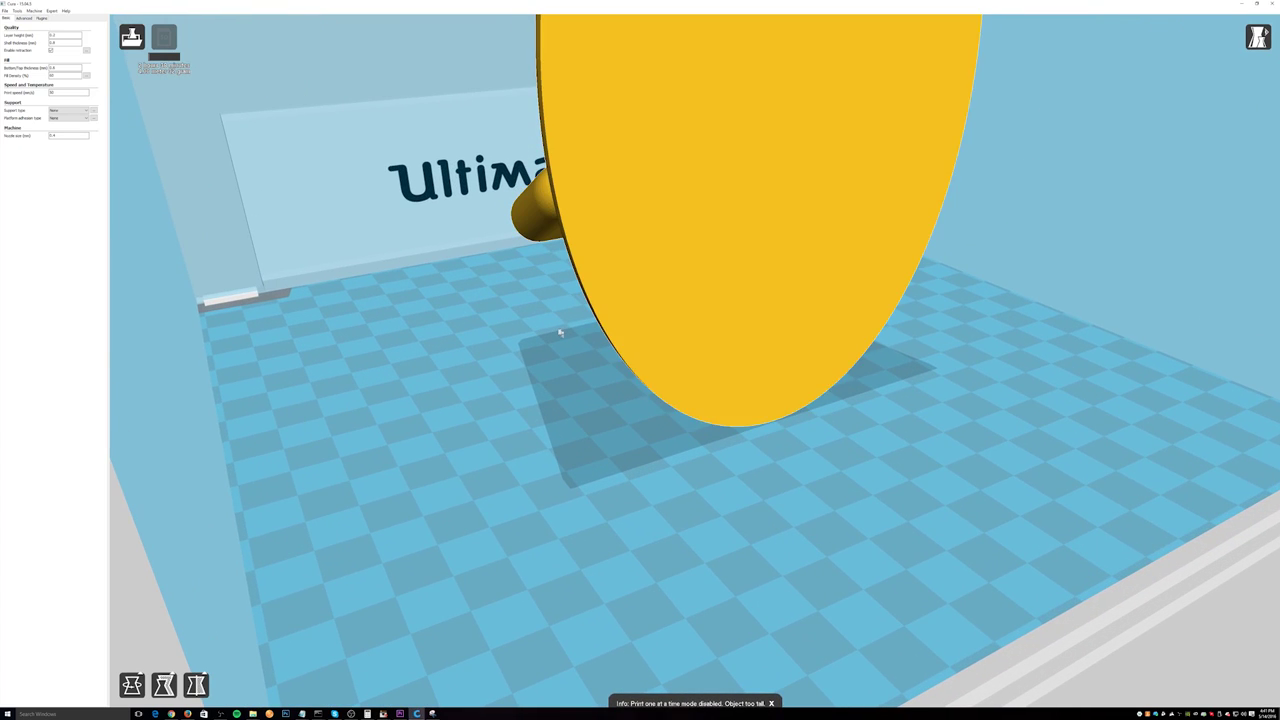
pyautogui.click(561, 333)
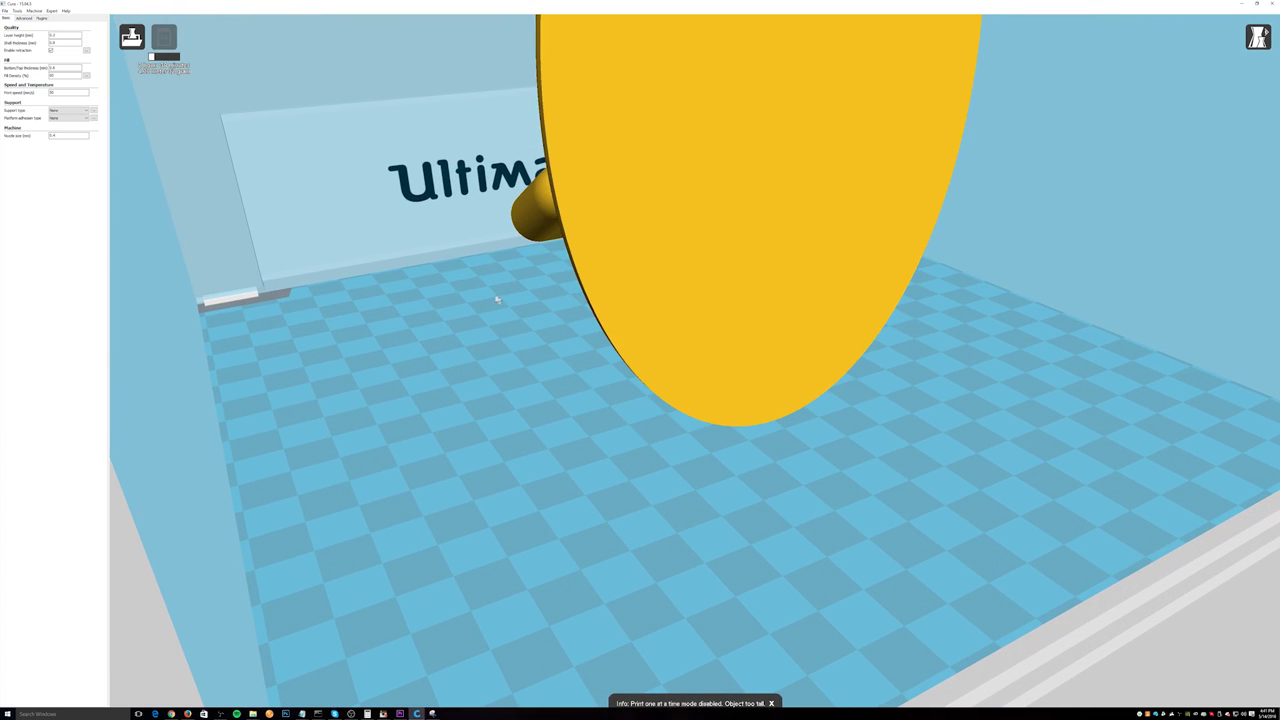
# Inspect the original base from above and from the side, and delete it from the build platform.
pyautogui.scroll(-6, 497, 297)
pyautogui.moveTo(542, 264); pyautogui.dragTo(719, 362, button='right')
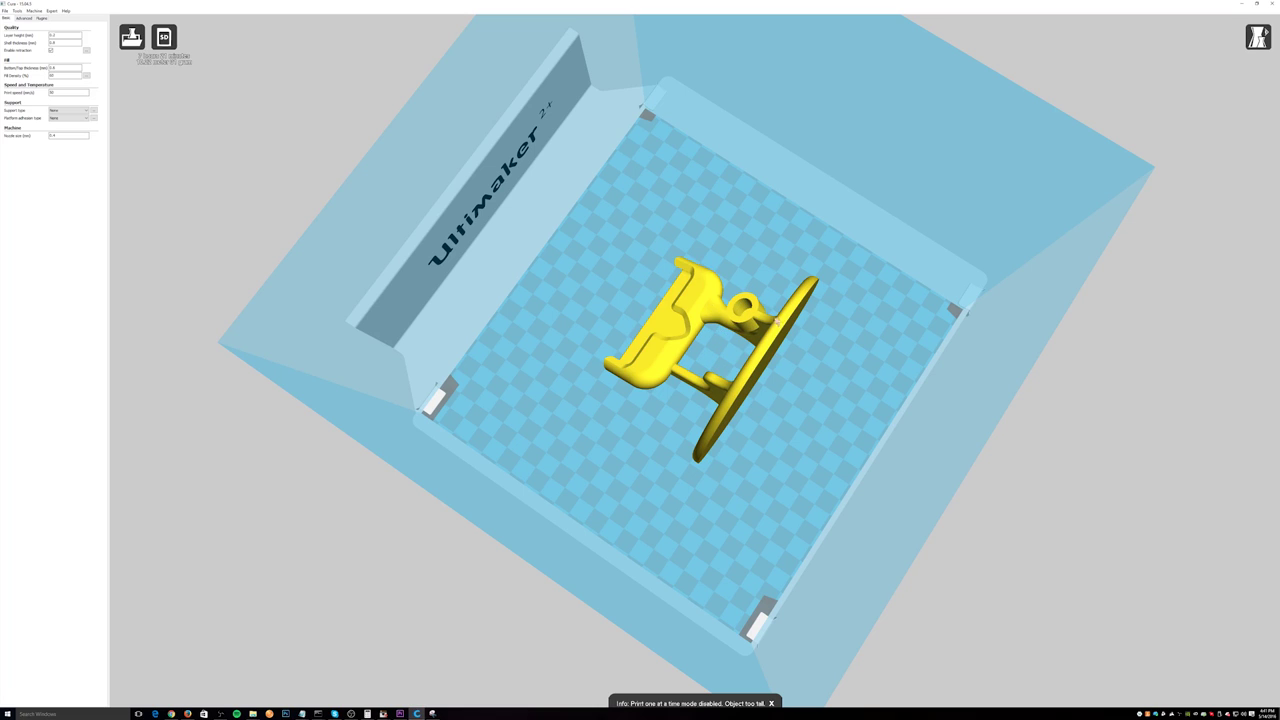
pyautogui.moveTo(745, 318); pyautogui.dragTo(743, 306, button='right')
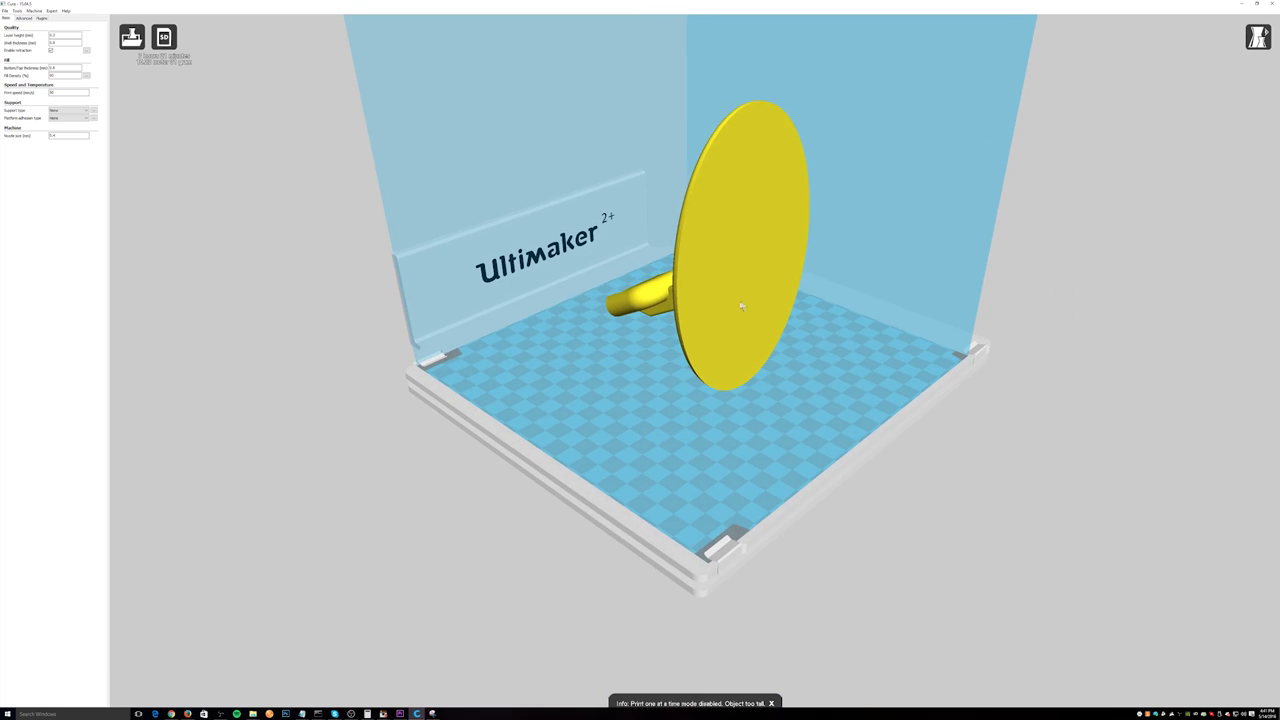
pyautogui.click(744, 306)
pyautogui.press('Delete')
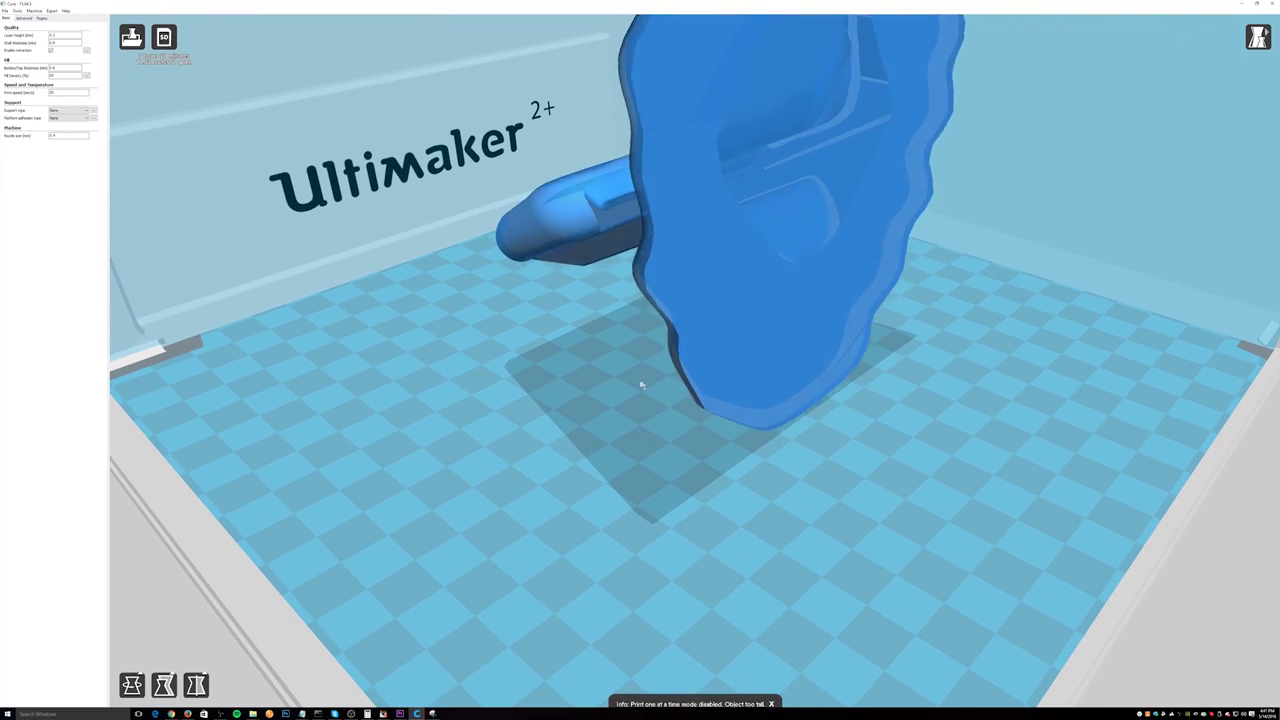
# Load the REV 2 base onto the build platform and rotate it to lie flat on its oval plate.
pyautogui.moveTo(667, 342); pyautogui.dragTo(668, 360, button='right')
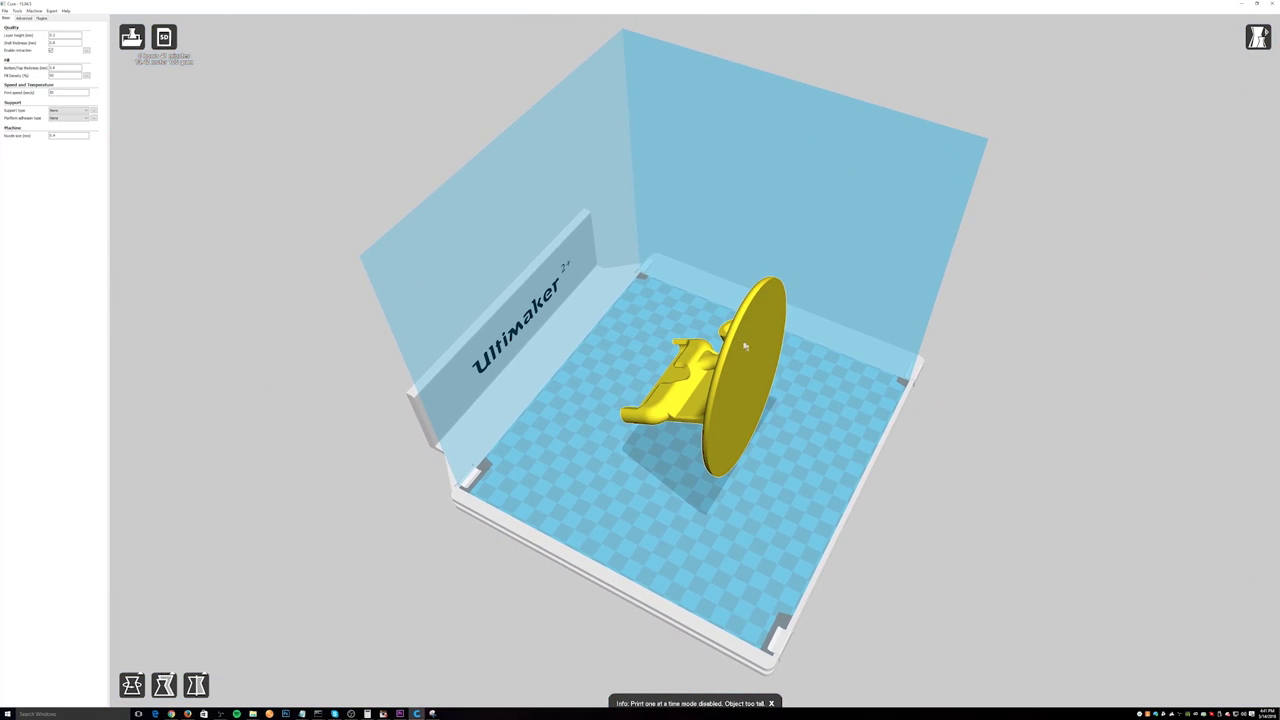
pyautogui.click(131, 684)
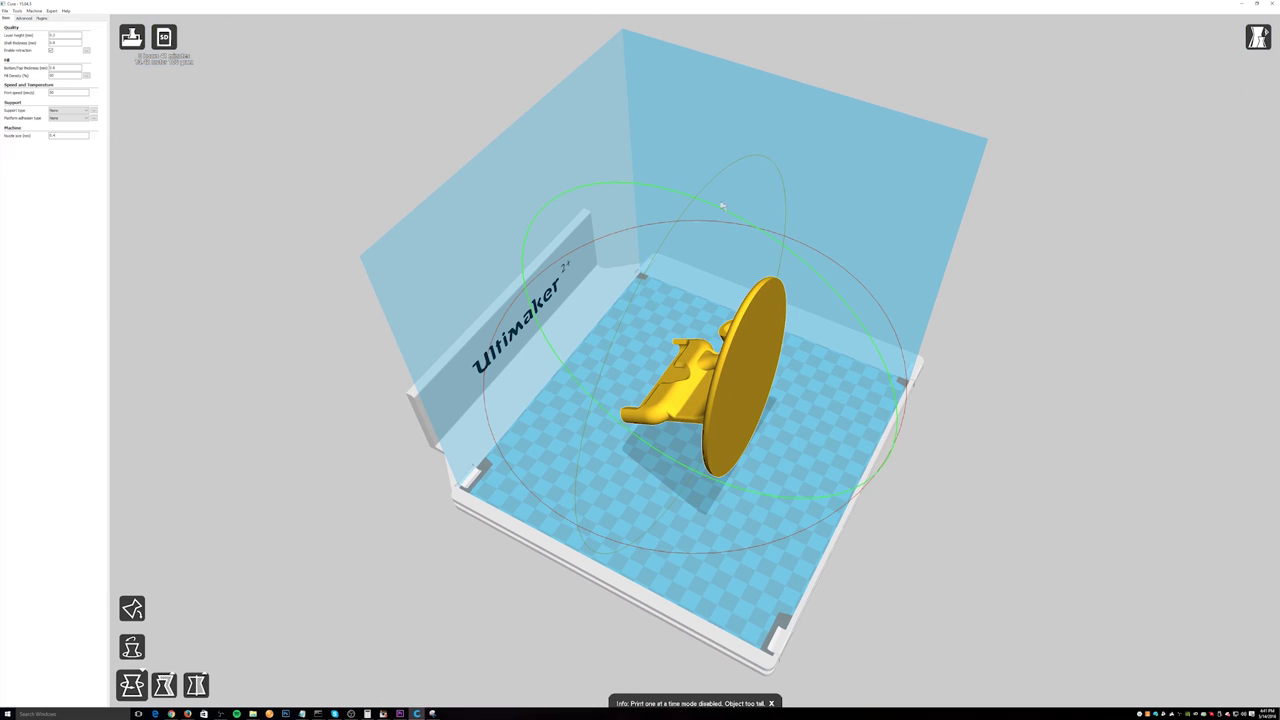
pyautogui.moveTo(720, 208); pyautogui.dragTo(890, 449)
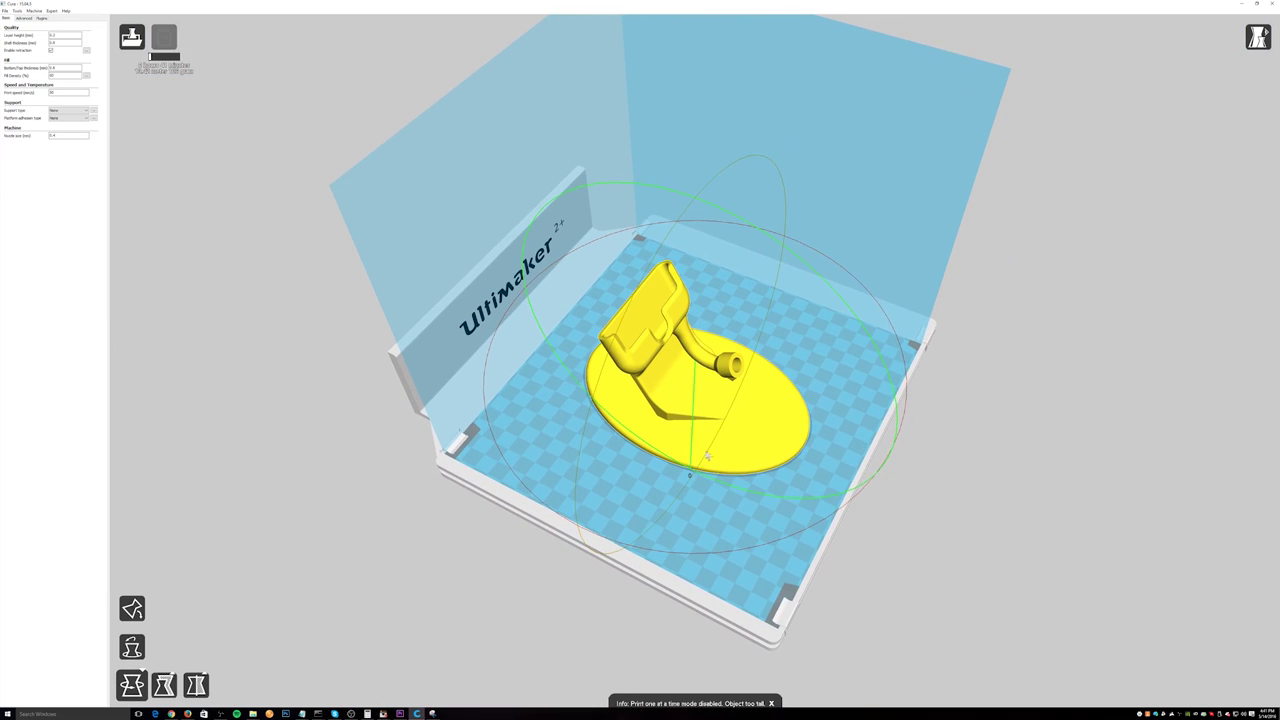
# View the REV 2 base from another angle and review its layer height and fill density settings.
pyautogui.moveTo(733, 450); pyautogui.dragTo(724, 485)
pyautogui.moveTo(817, 475); pyautogui.dragTo(1006, 478, button='right')
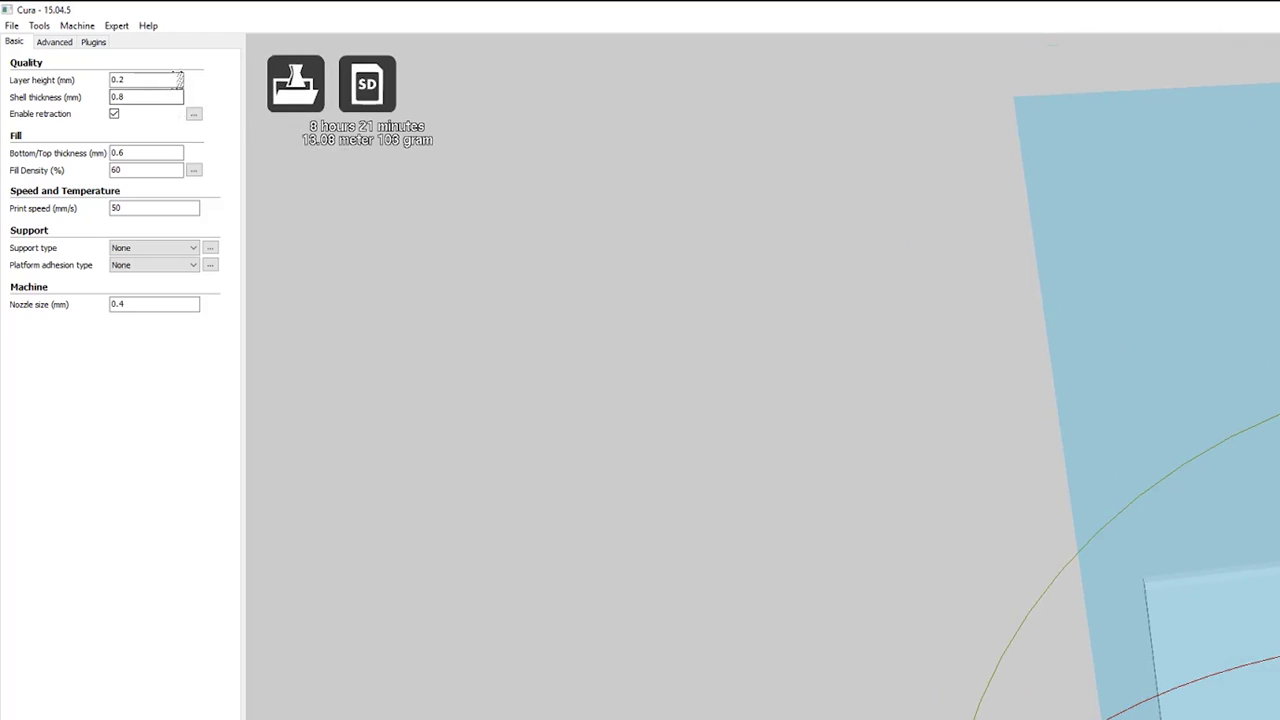
pyautogui.doubleClick(128, 80)
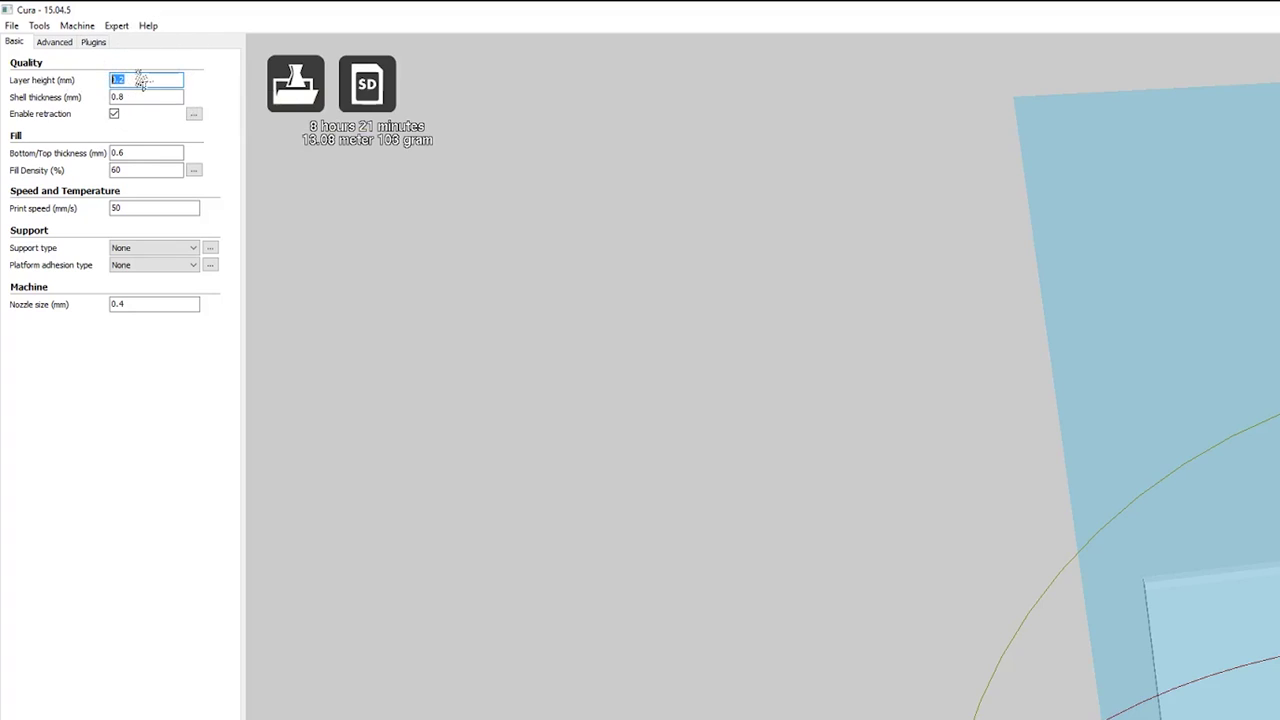
pyautogui.press('ctrl')
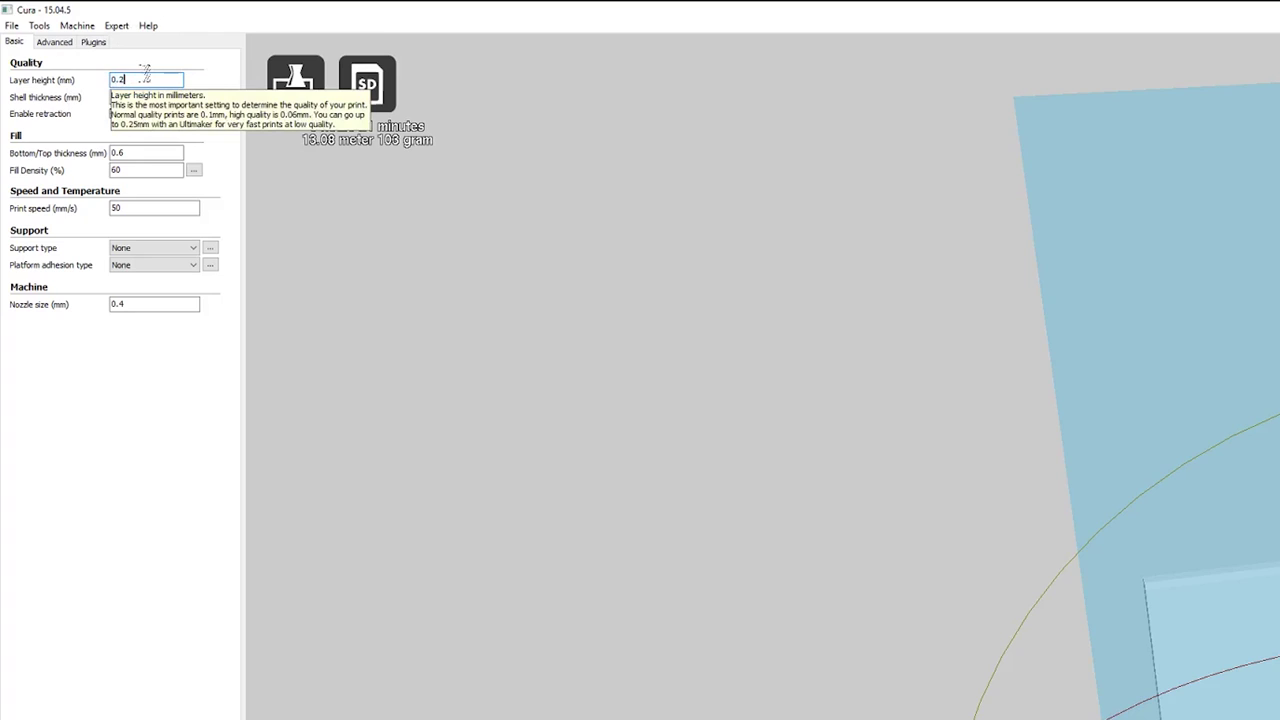
pyautogui.click(141, 171)
pyautogui.moveTo(135, 172); pyautogui.dragTo(33, 179)
pyautogui.click(140, 171)
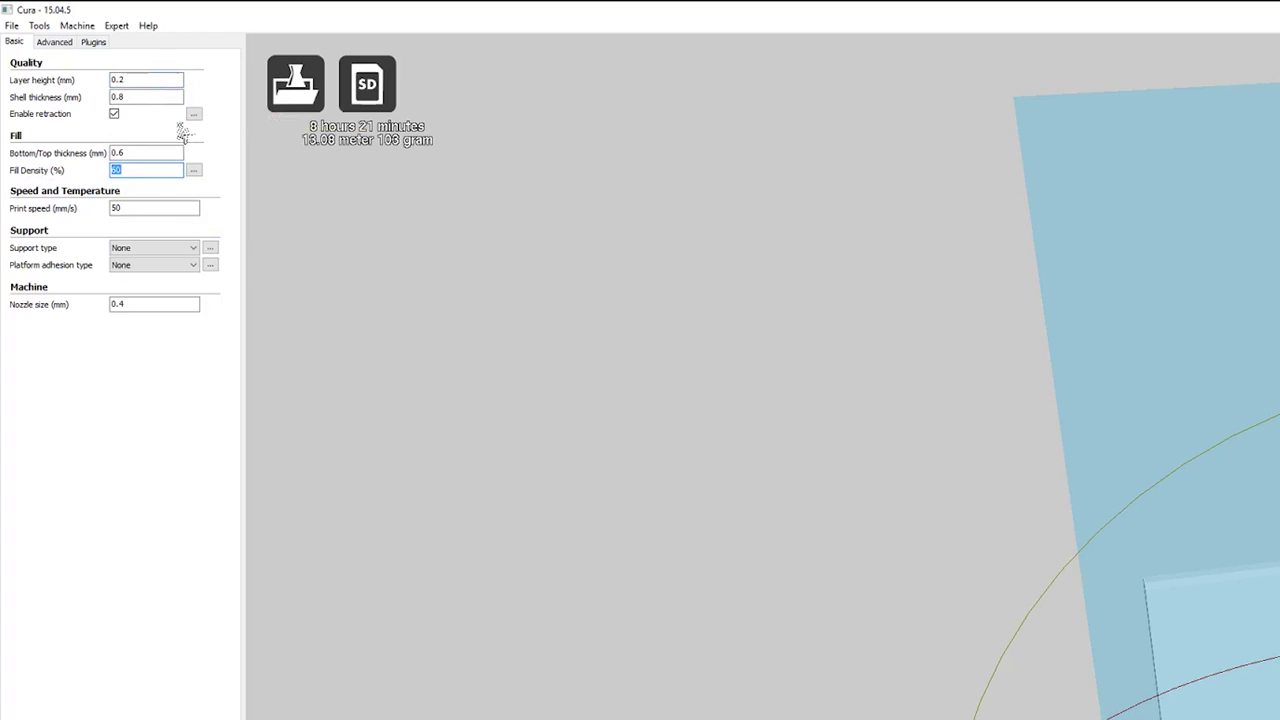
# Review the print speed setting and the choice of None for support type and platform adhesion type.
pyautogui.moveTo(153, 207); pyautogui.dragTo(65, 222)
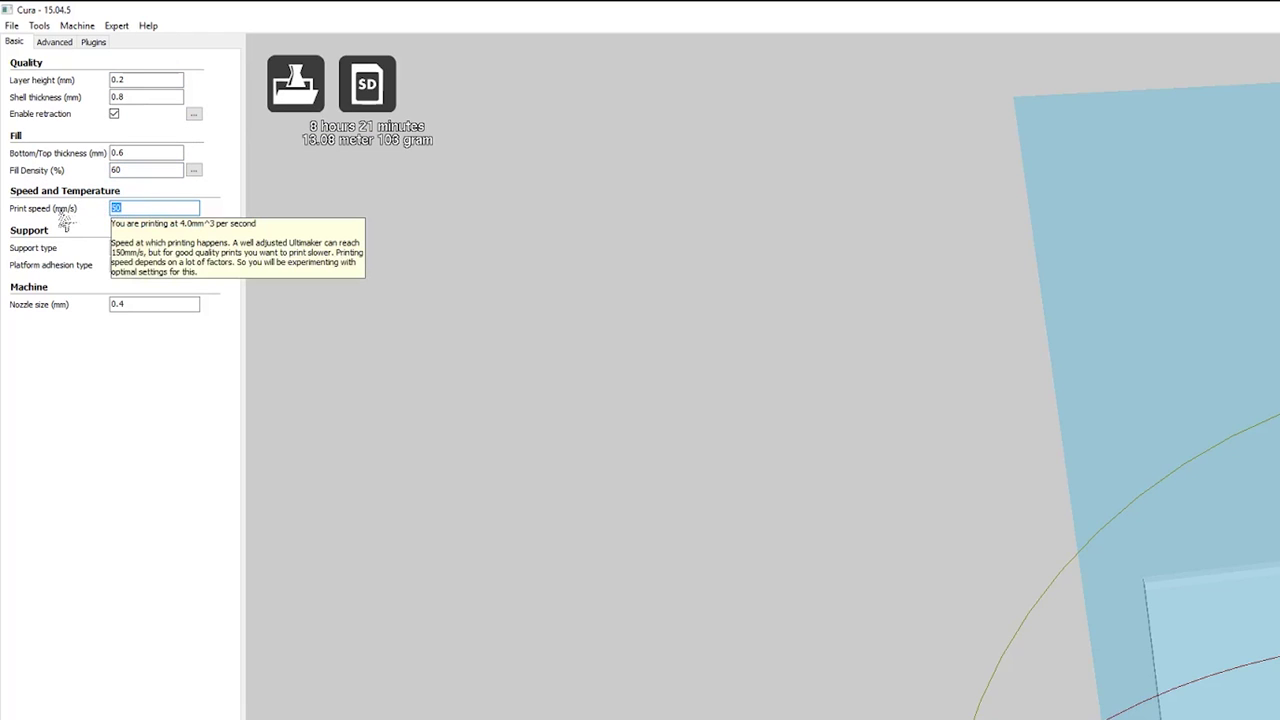
pyautogui.write('30')
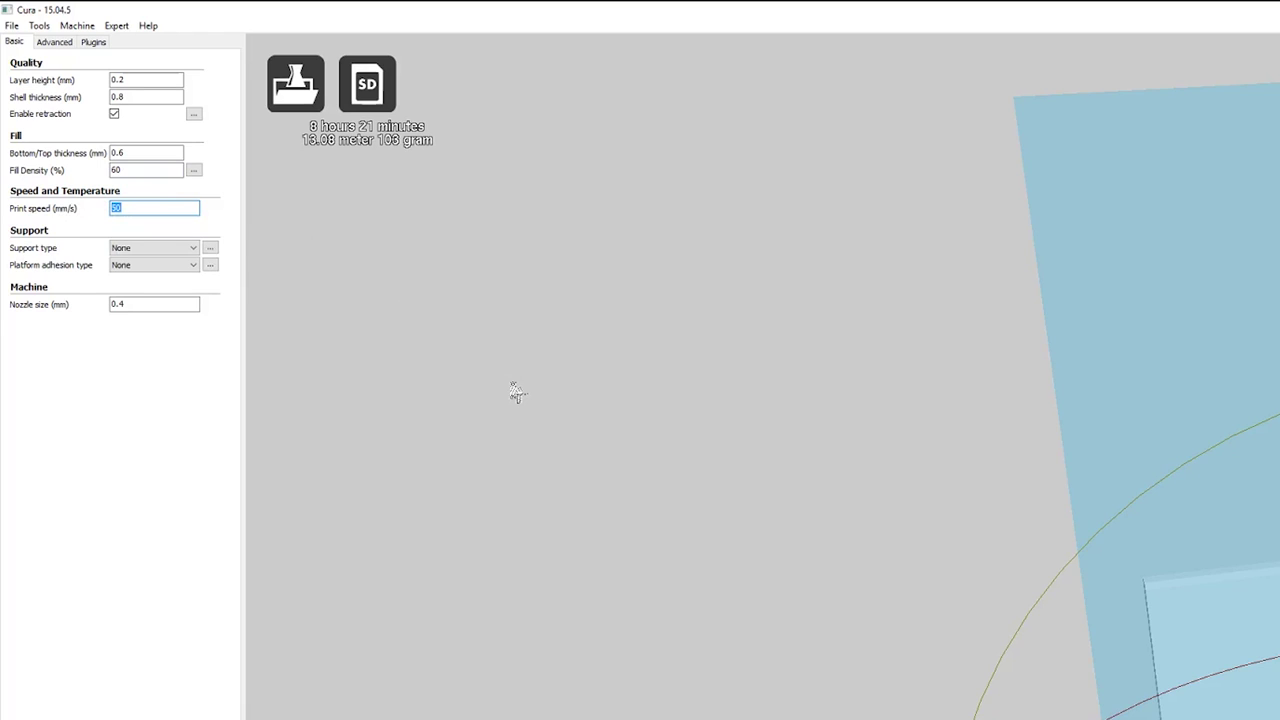
pyautogui.click(178, 249)
pyautogui.click(178, 249)
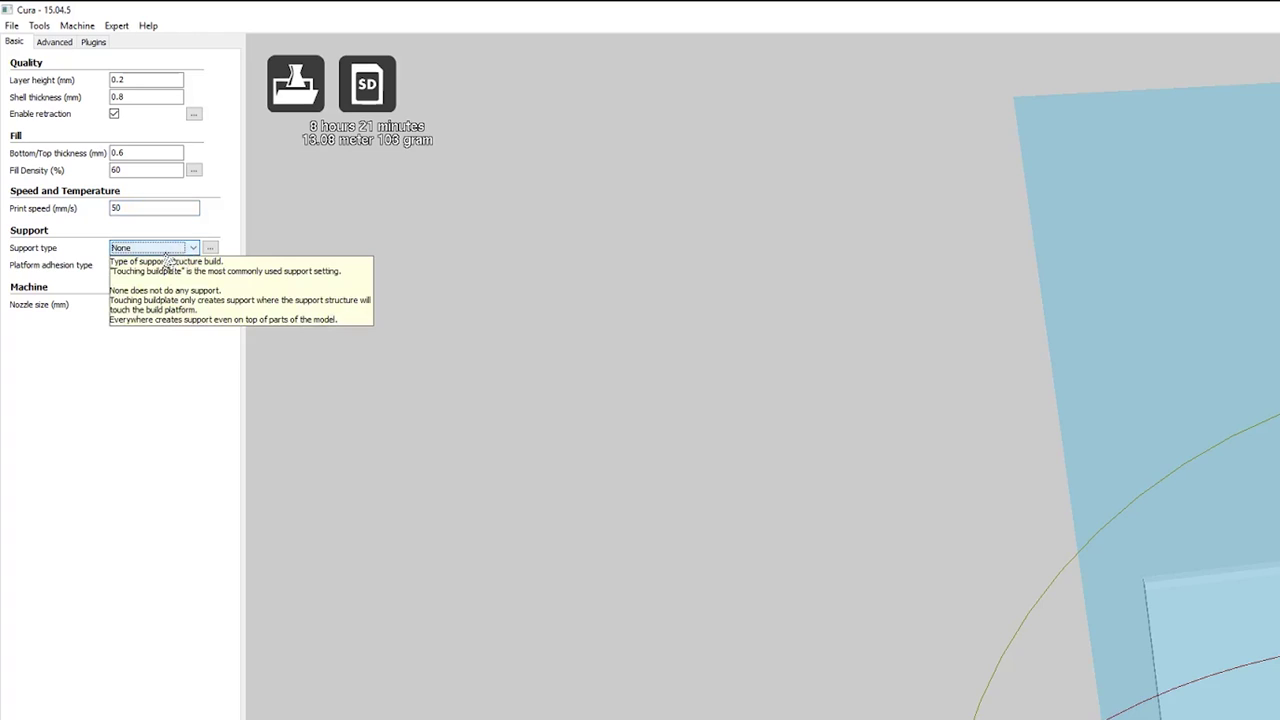
pyautogui.click(135, 265)
pyautogui.click(134, 275)
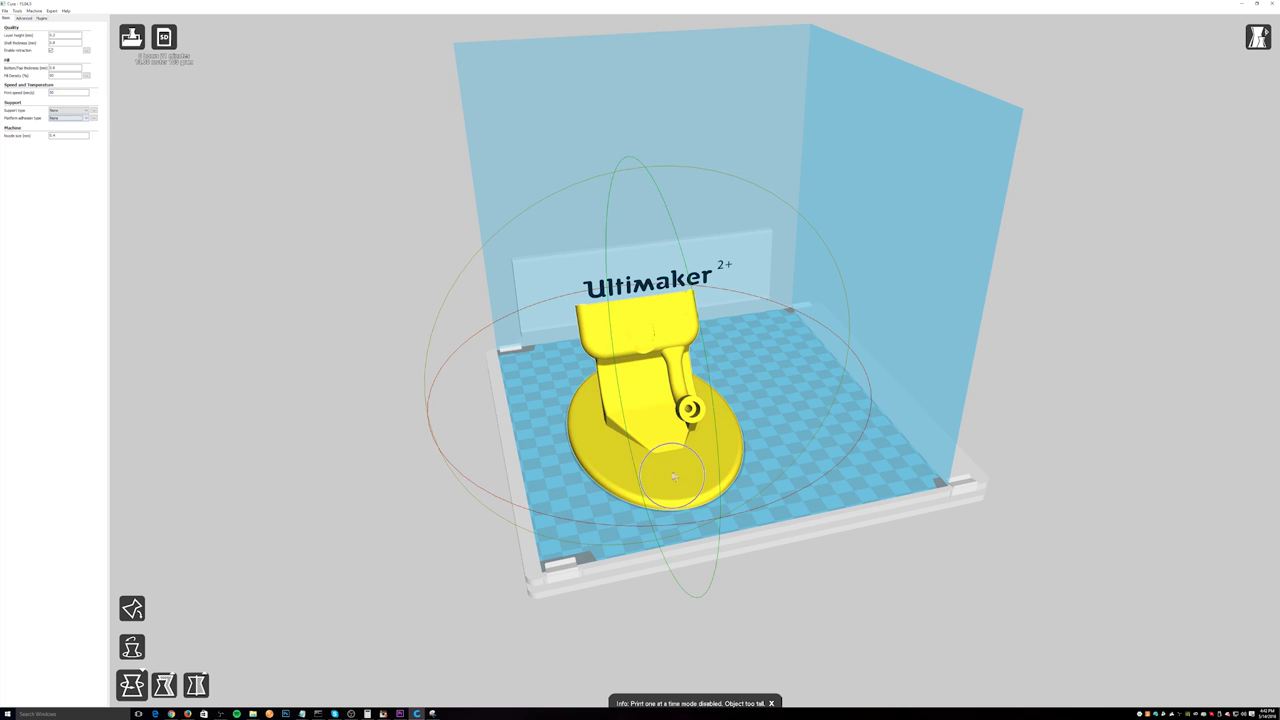
# Switch the model display to Overhang view and examine the REV 2 base from below and around the phone holder.
pyautogui.scroll(5, 615, 500)
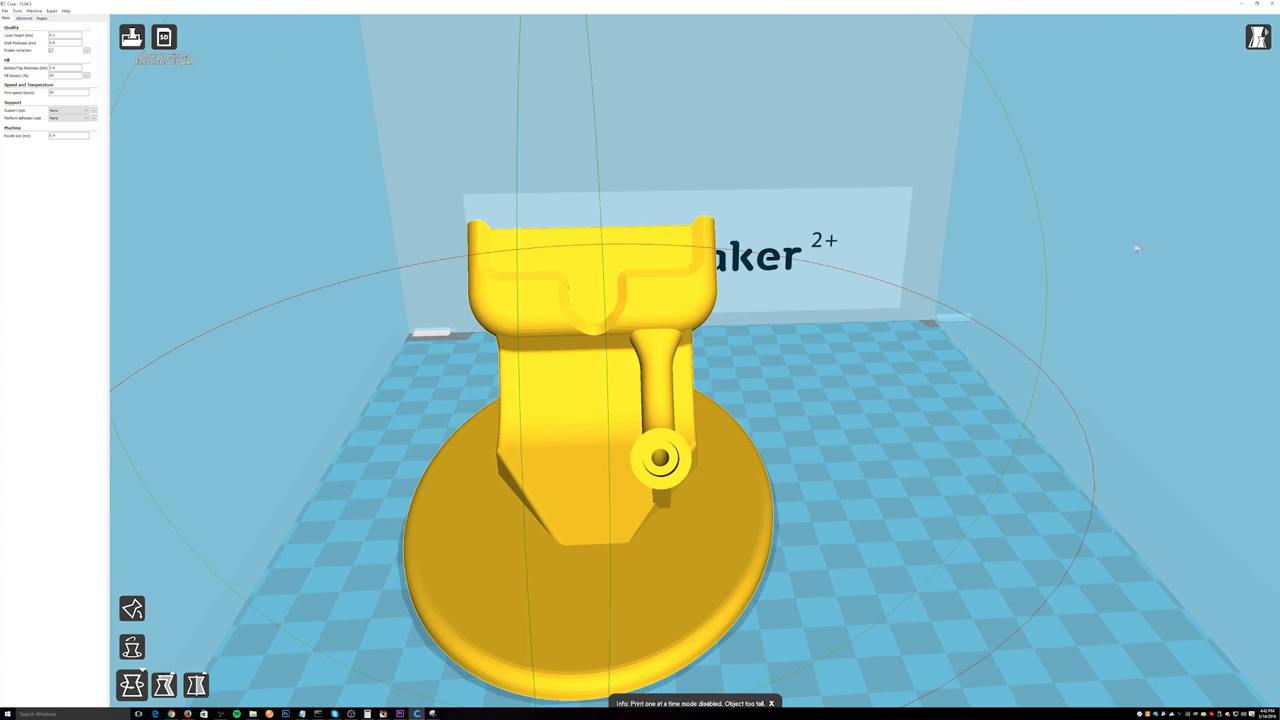
pyautogui.click(1257, 37)
pyautogui.click(1259, 78)
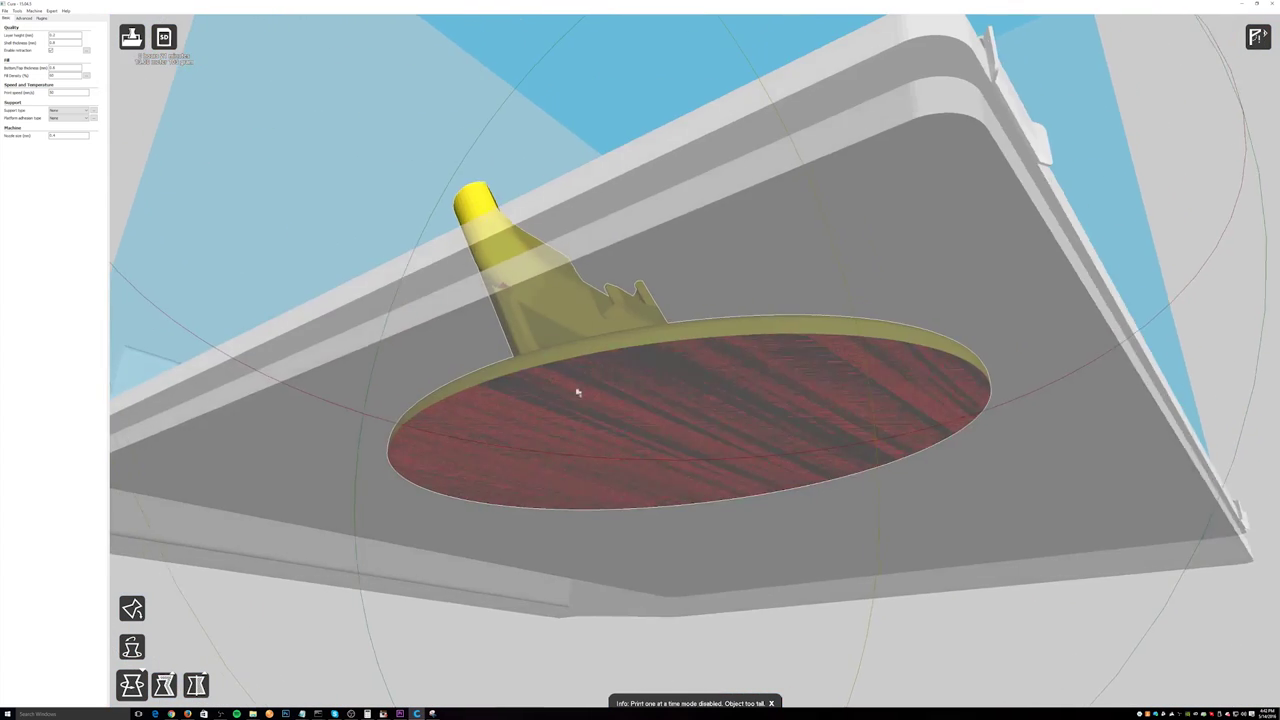
pyautogui.moveTo(577, 392); pyautogui.dragTo(593, 395, button='right')
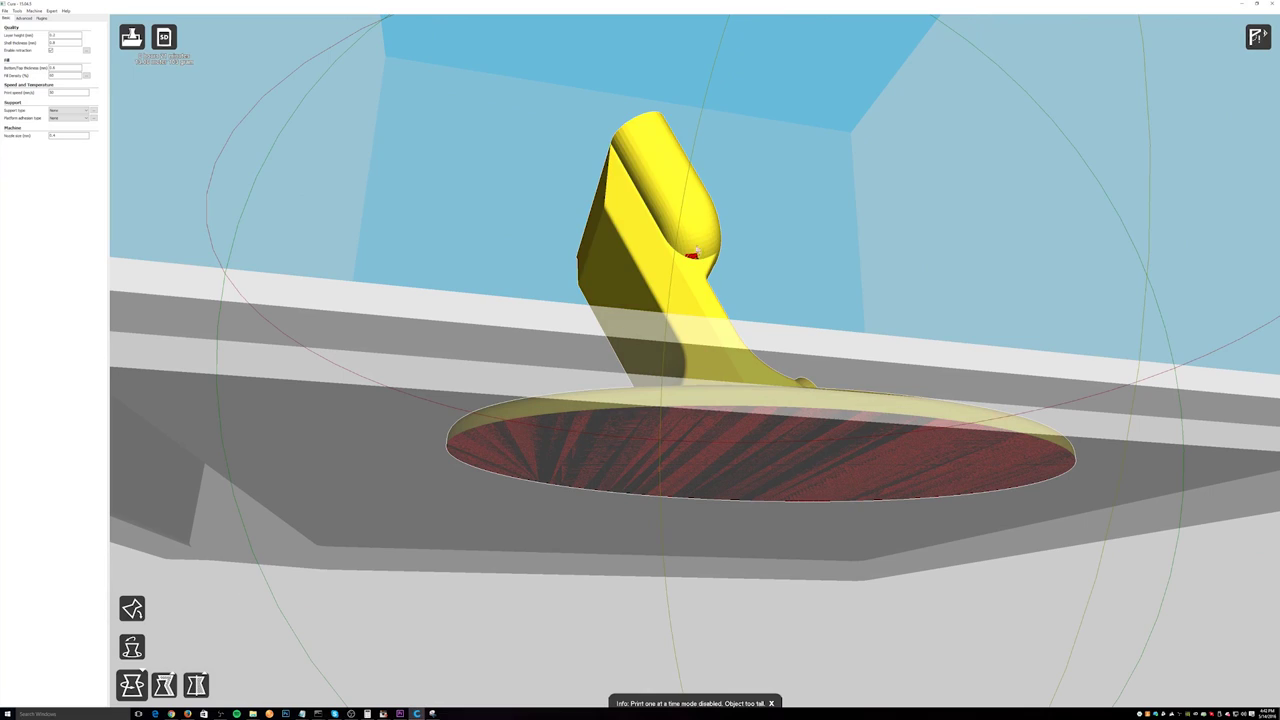
pyautogui.scroll(5, 692, 258)
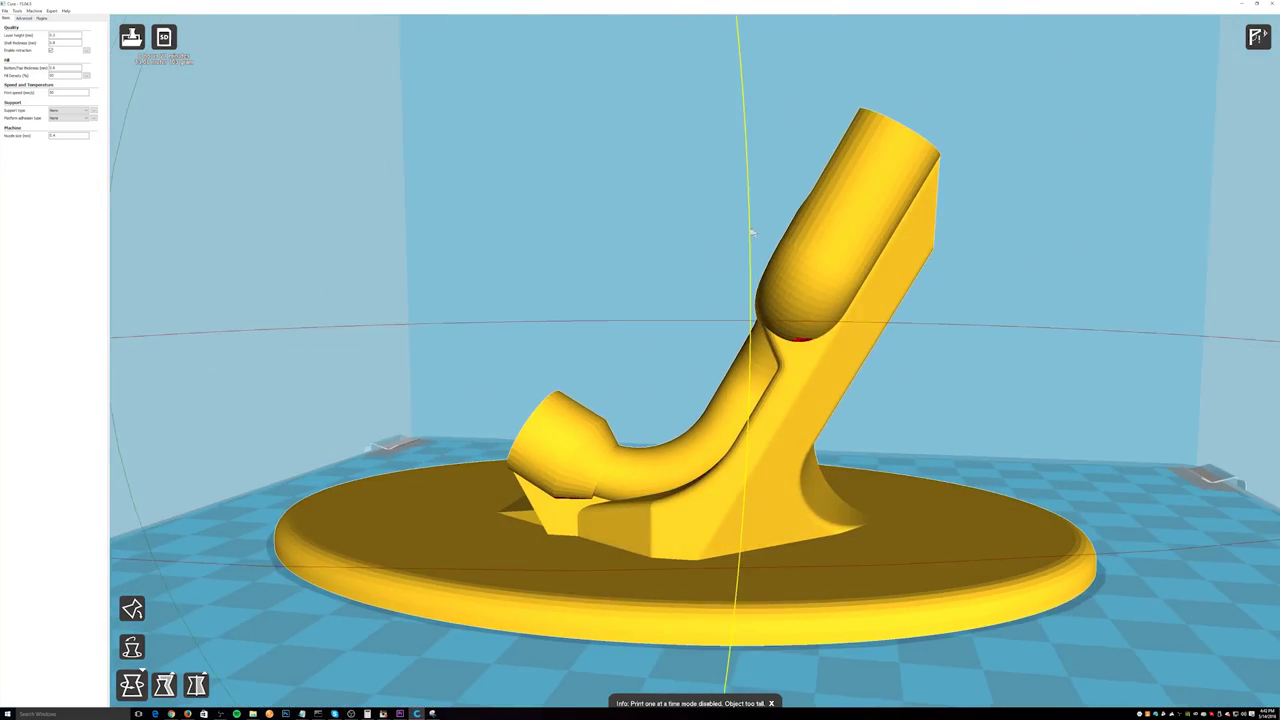
pyautogui.moveTo(752, 233)
pyautogui.mouseDown(button='right')
pyautogui.moveTo(869, 231)
pyautogui.moveTo(768, 245)
pyautogui.mouseUp(button='right')
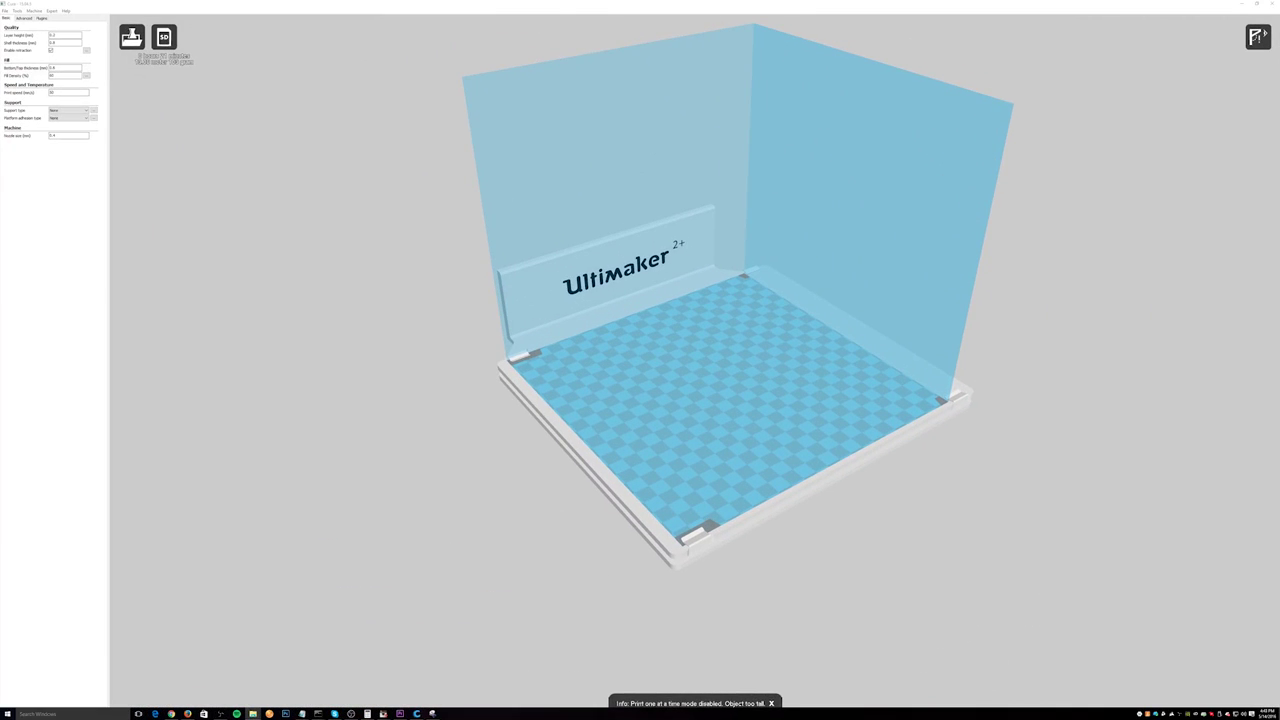
# Load the gramophone horn onto the build platform and rotate it to stand upright on its wide bell.
pyautogui.scroll(2, 918, 380)
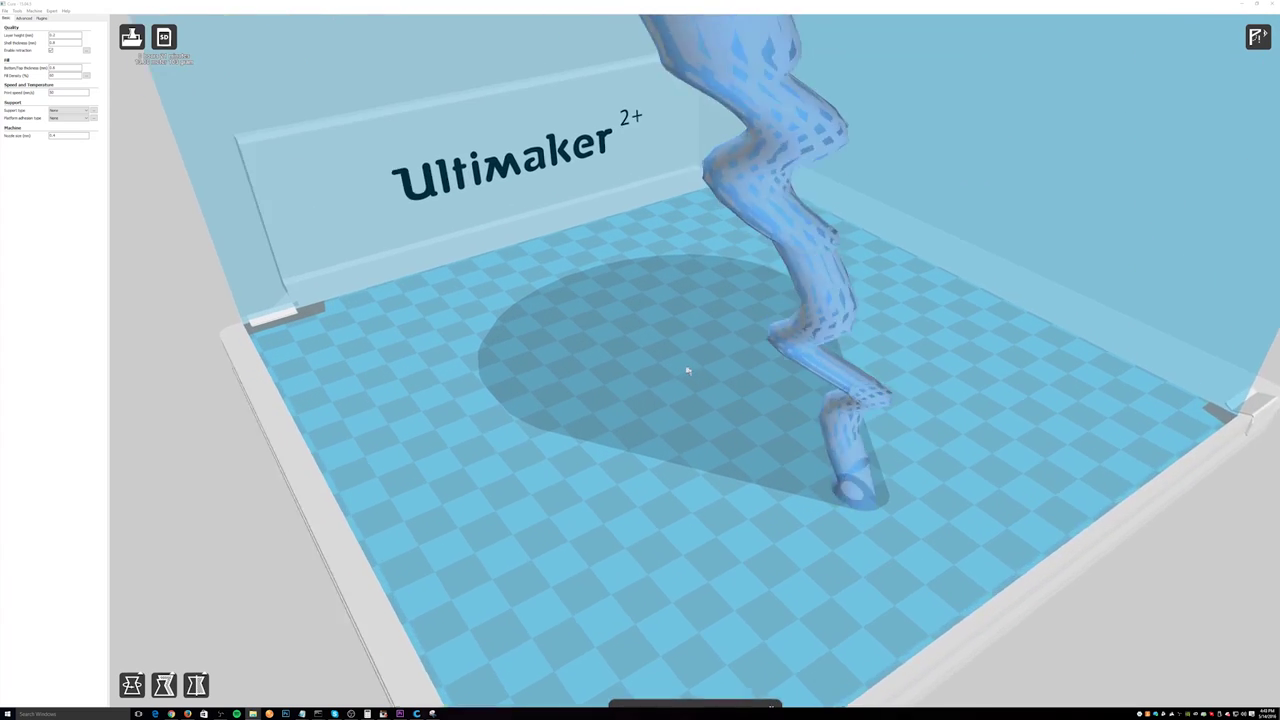
pyautogui.scroll(-9, 667, 326)
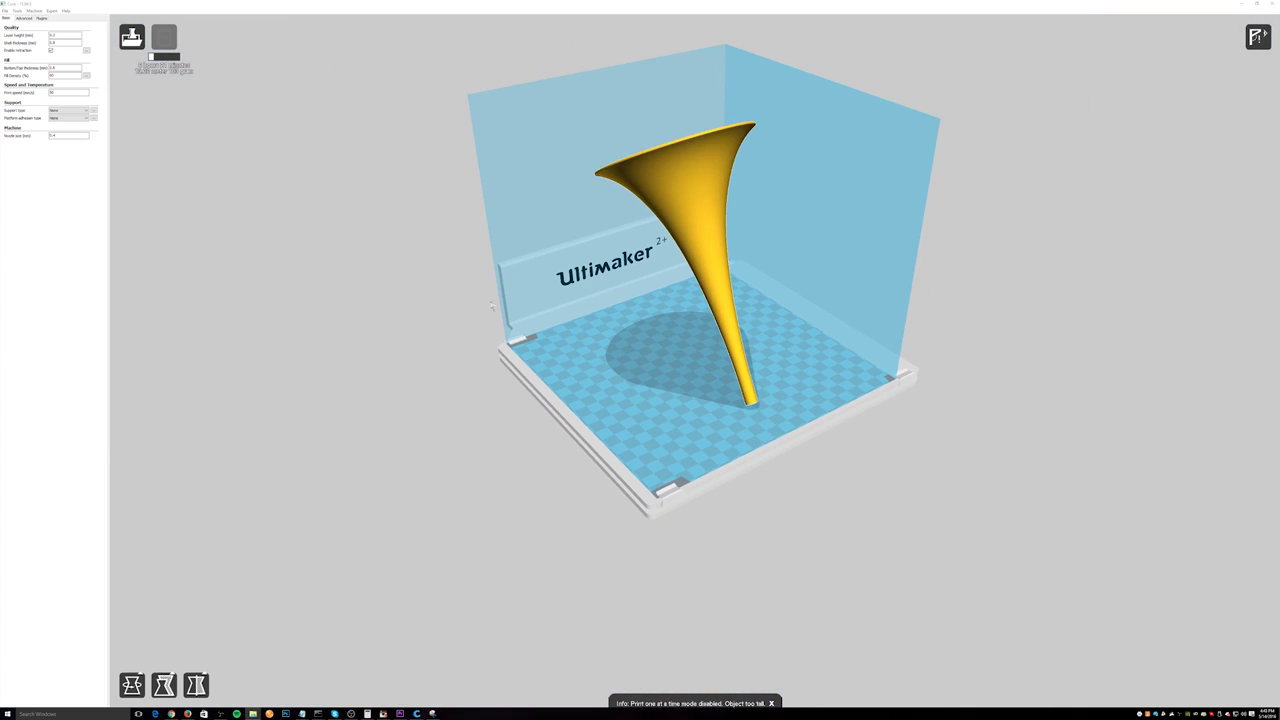
pyautogui.moveTo(614, 279); pyautogui.dragTo(771, 374, button='right')
pyautogui.moveTo(661, 372)
pyautogui.mouseDown(button='right')
pyautogui.moveTo(694, 366)
pyautogui.moveTo(675, 367)
pyautogui.mouseUp(button='right')
pyautogui.moveTo(688, 174); pyautogui.dragTo(683, 310, button='right')
pyautogui.click(132, 685)
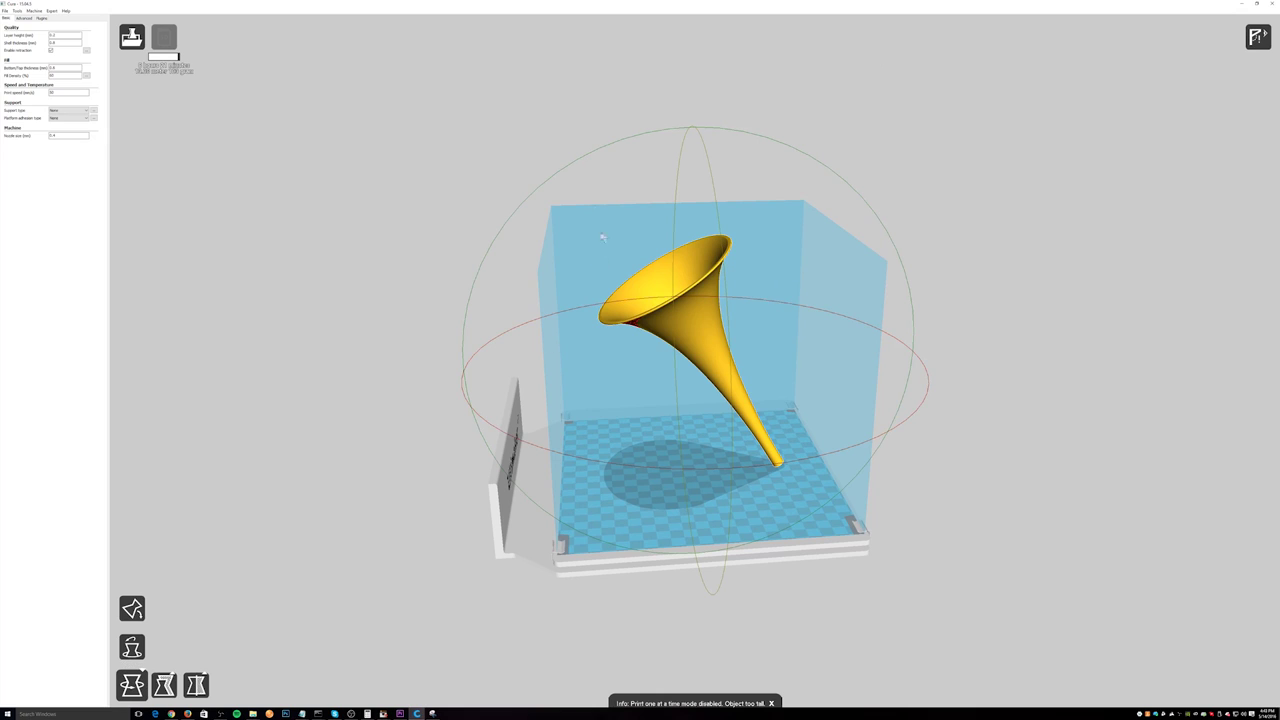
pyautogui.moveTo(592, 522); pyautogui.dragTo(722, 527)
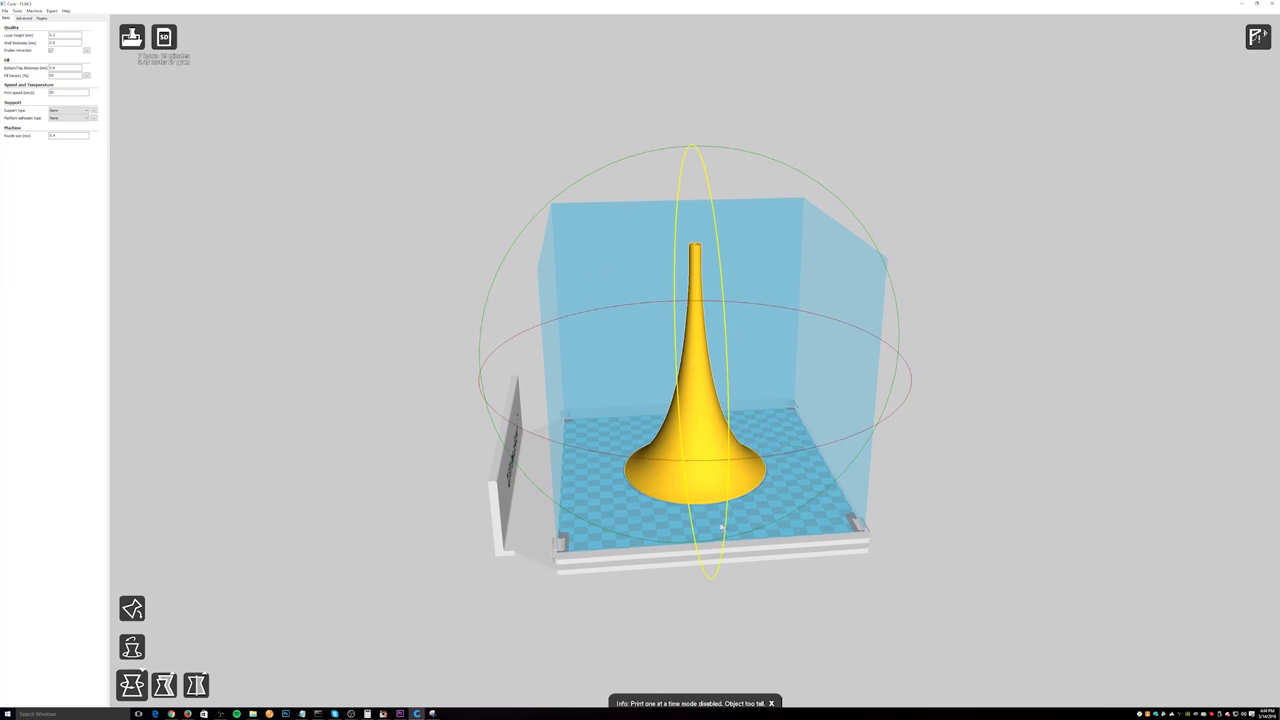
# Inspect the upright horn's bell rim from below and its outer surface from above, and deselect the horn.
pyautogui.moveTo(930, 416); pyautogui.dragTo(975, 447, button='right')
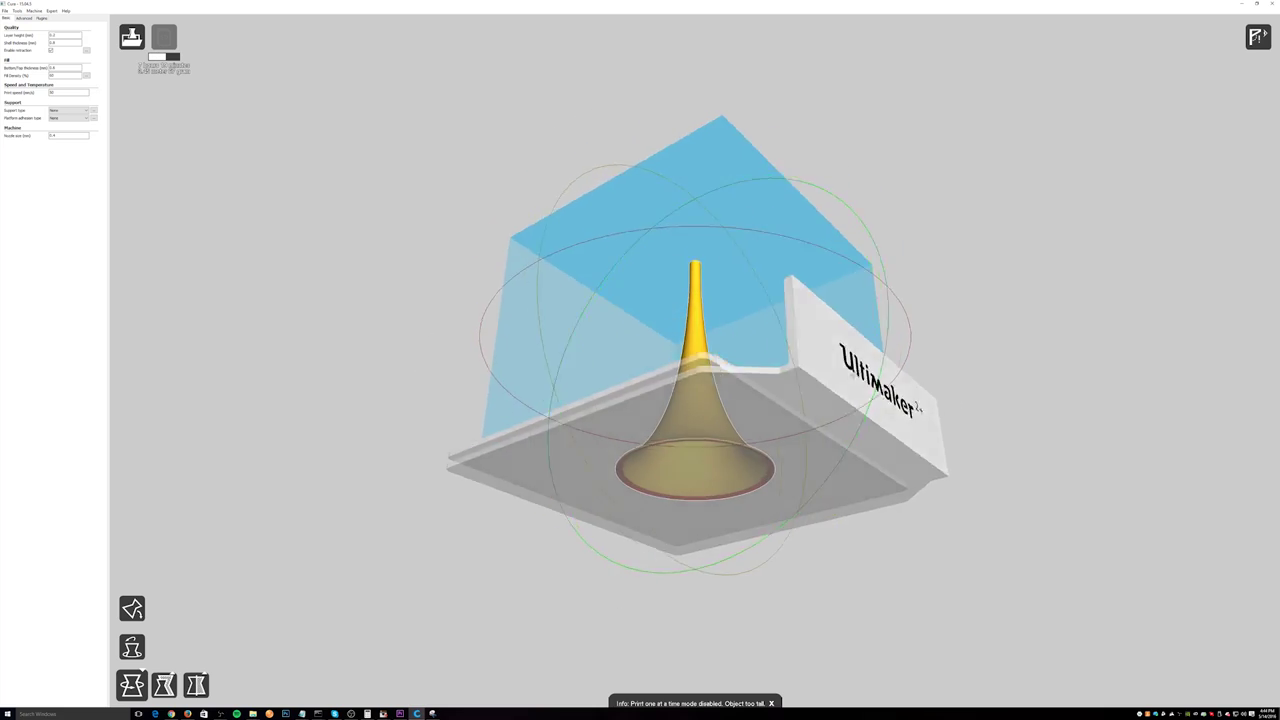
pyautogui.moveTo(853, 375); pyautogui.dragTo(883, 395, button='right')
pyautogui.click(632, 270)
pyautogui.scroll(5, 632, 270)
pyautogui.moveTo(632, 270)
pyautogui.mouseDown(button='right')
pyautogui.moveTo(720, 277)
pyautogui.moveTo(690, 295)
pyautogui.moveTo(609, 283)
pyautogui.moveTo(627, 289)
pyautogui.mouseUp(button='right')
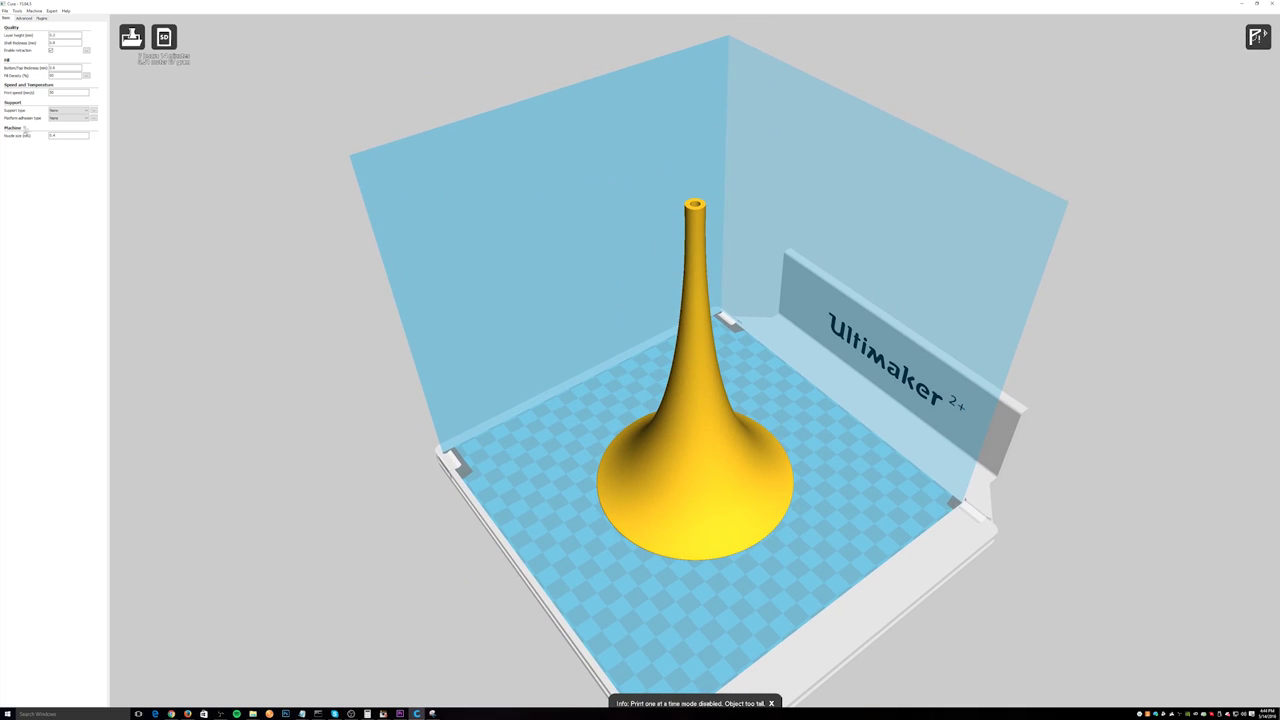
# Set the platform adhesion type to Brim and examine the horn's contact ring from beneath the platform.
pyautogui.moveTo(28, 121)
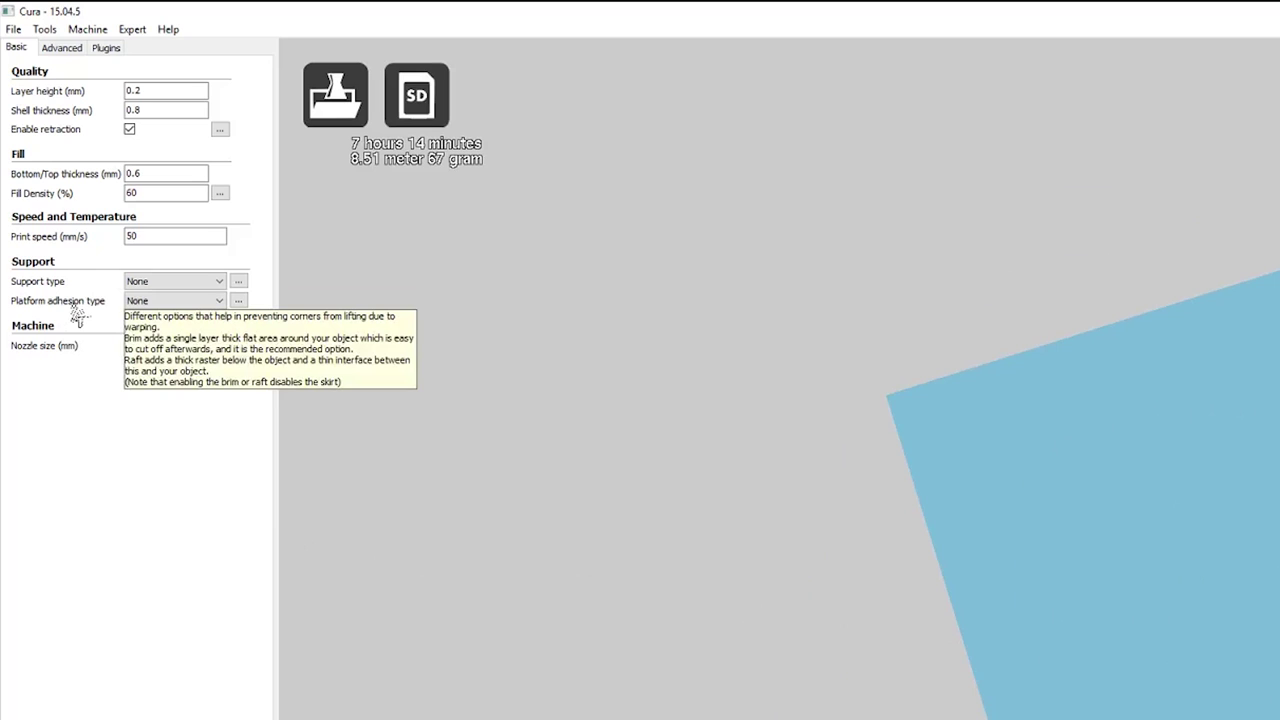
pyautogui.click(180, 301)
pyautogui.click(170, 328)
pyautogui.moveTo(804, 380); pyautogui.dragTo(794, 393, button='right')
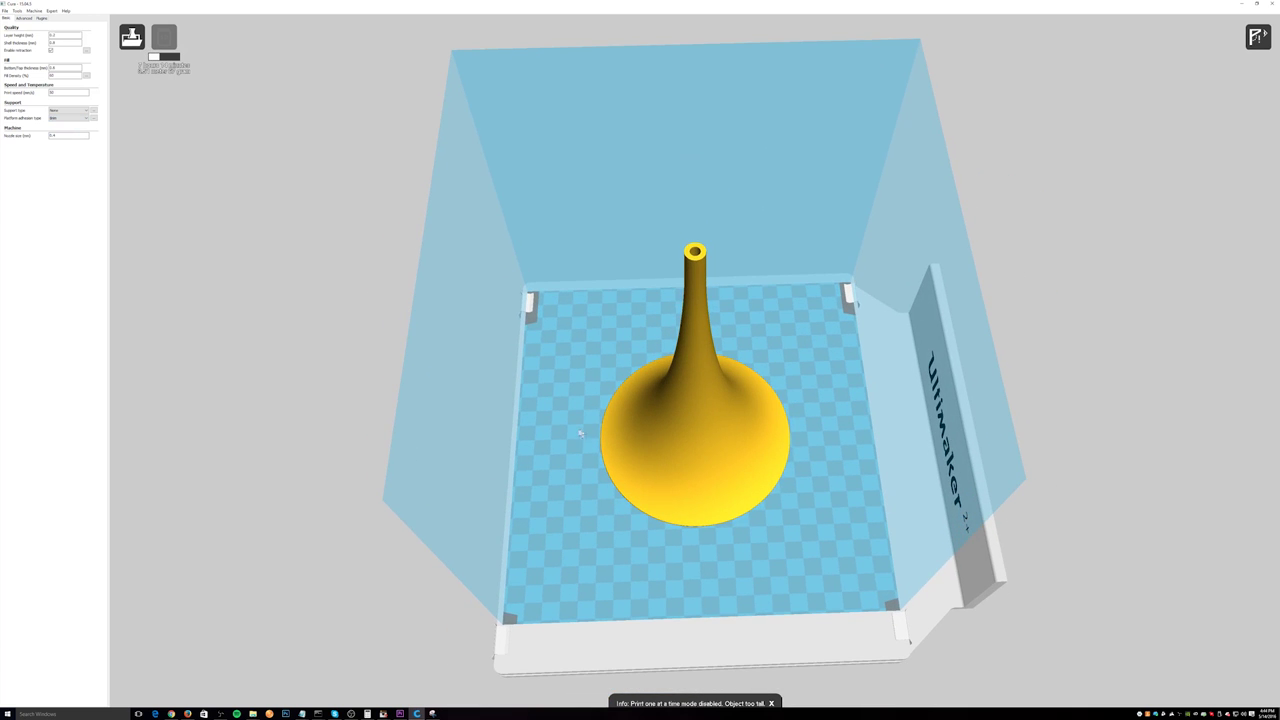
pyautogui.moveTo(565, 378); pyautogui.dragTo(724, 438, button='right')
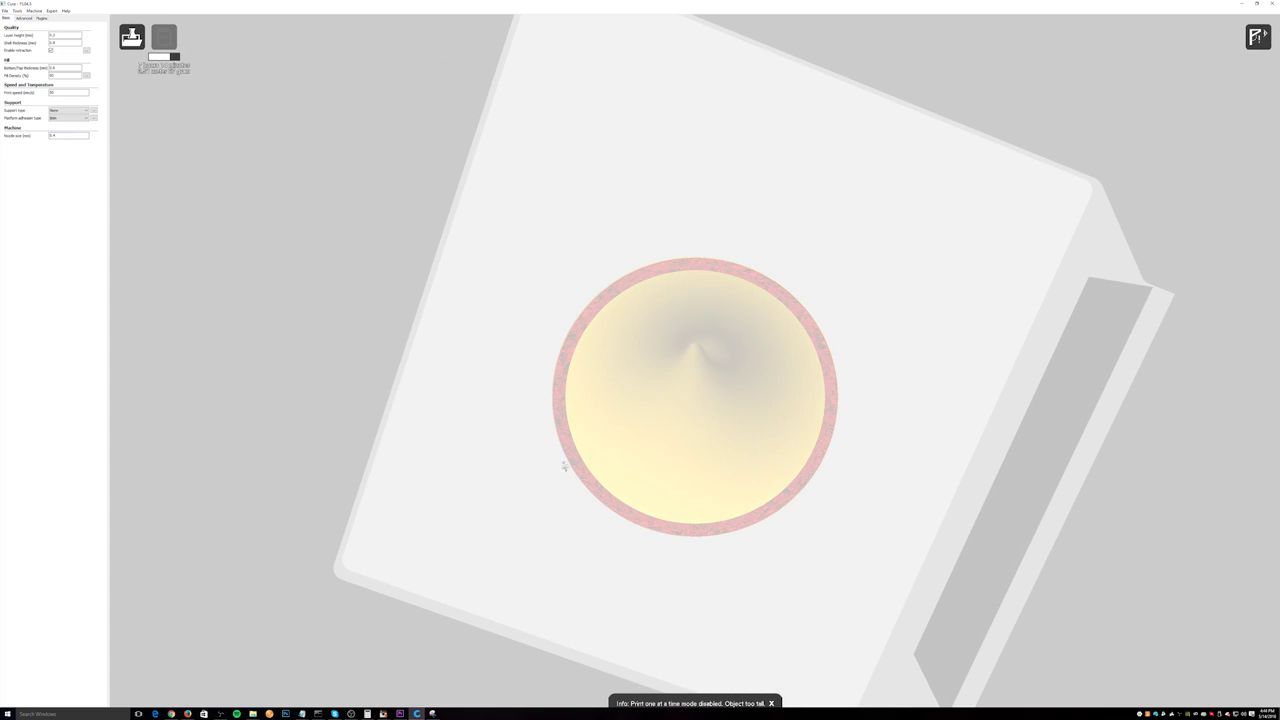